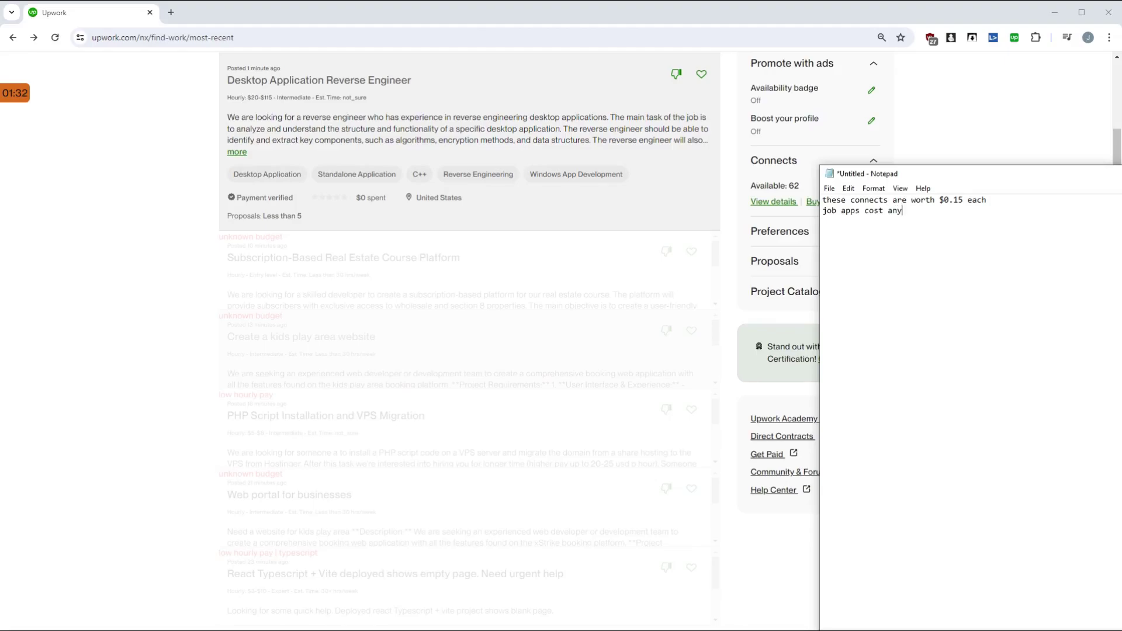
# Finish the note on what job applications cost, clear all the Notepad text, and return to the Upwork job list.
pyautogui.write('ast 8...')
pyautogui.hotkey('ctrl', 'a')
pyautogui.press('BackSpace')
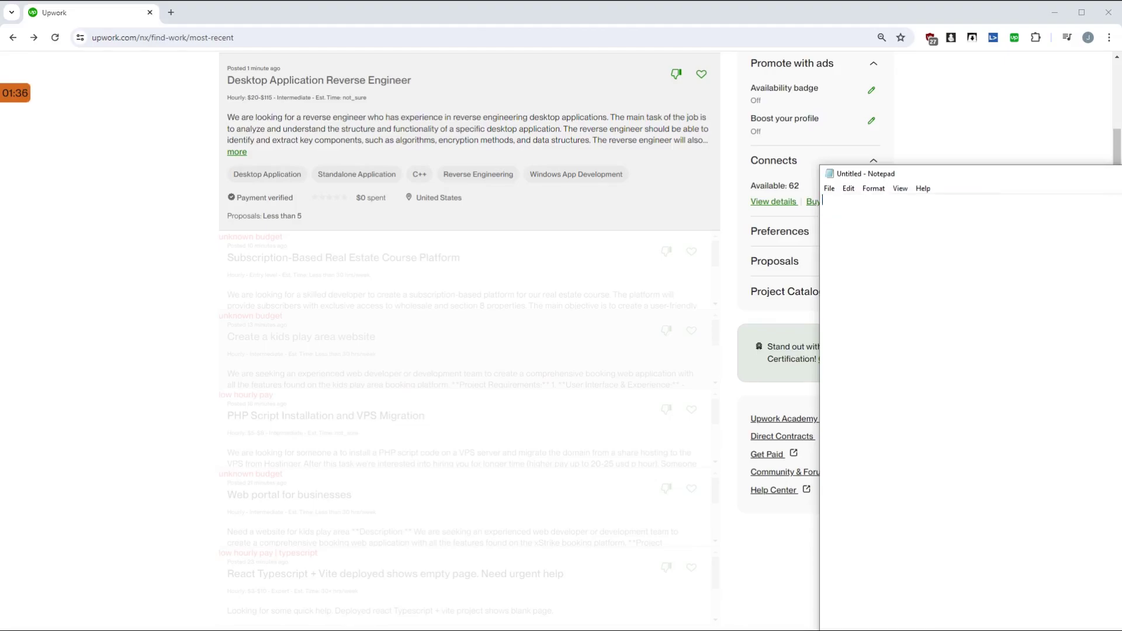
pyautogui.click(938, 131)
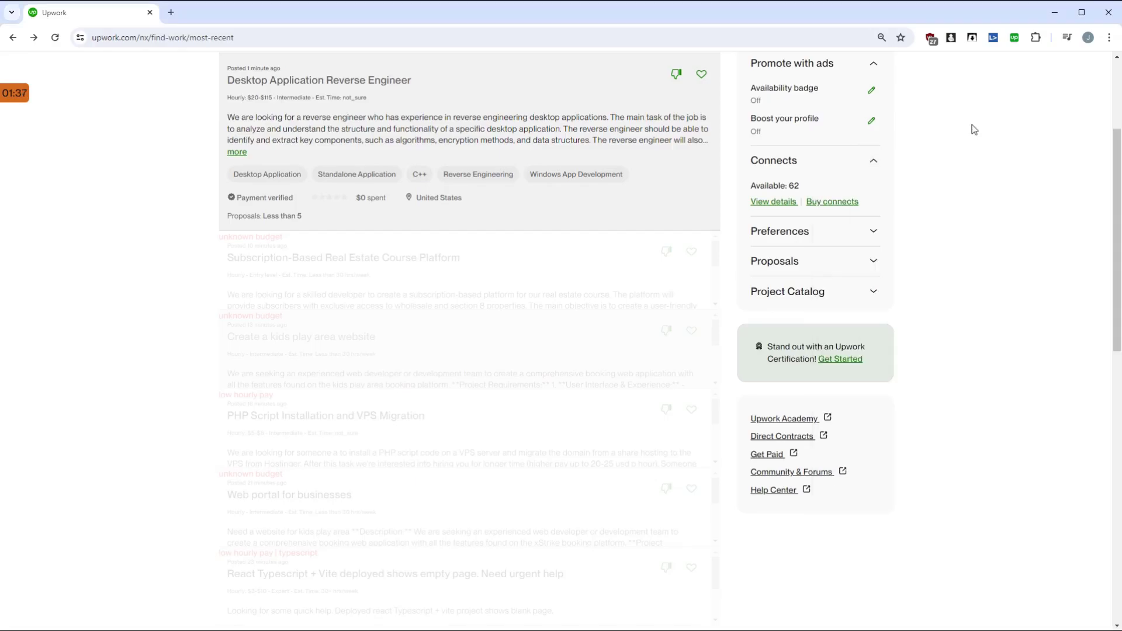
# Open the "Create a kids play area website" job and highlight the number of Connects needed to send a proposal.
pyautogui.click(453, 338)
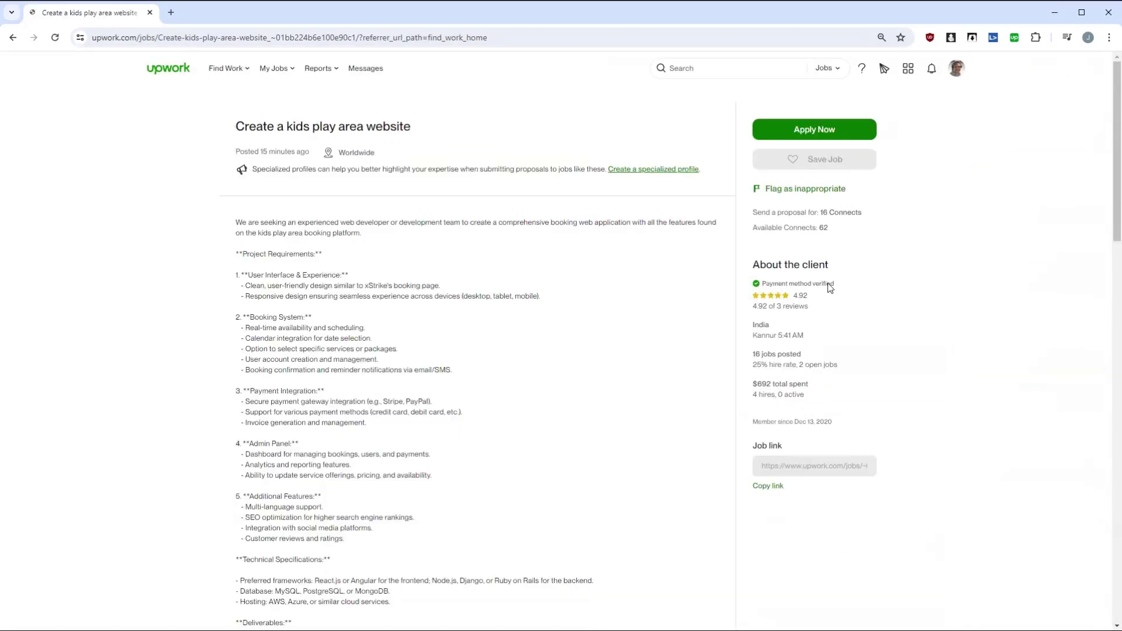
pyautogui.click(13, 37)
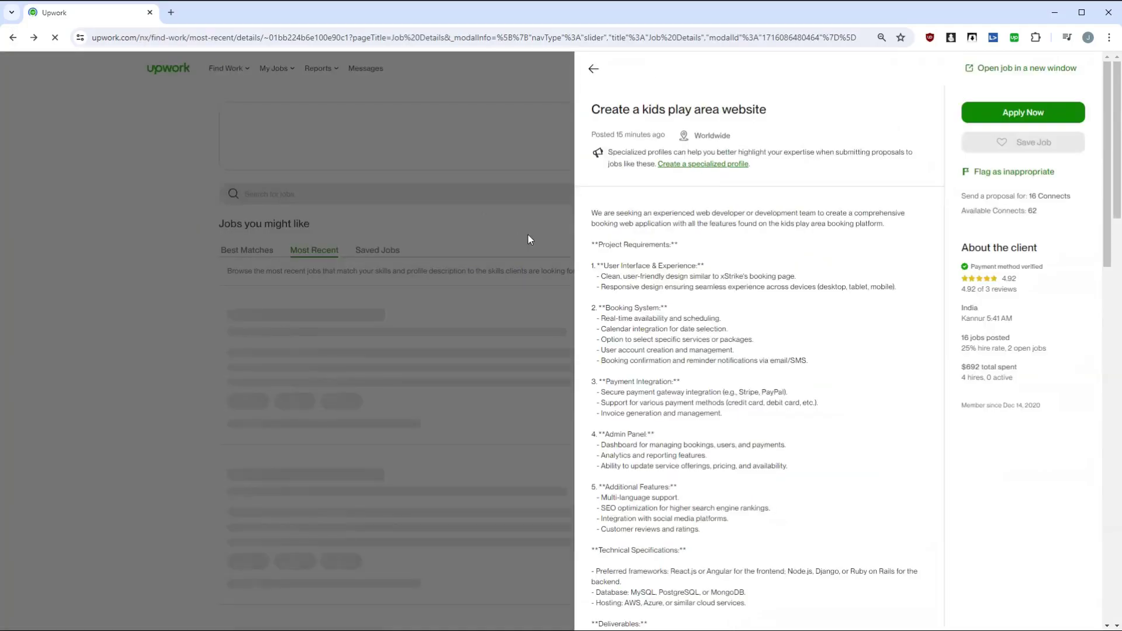
pyautogui.moveTo(1039, 197); pyautogui.dragTo(997, 252)
# Switch to Notepad, write "so this job costs 16 * 0.15 just to apply", and clear the note.
pyautogui.hotkey('alt', 'Tab')
pyautogui.write('so this job')
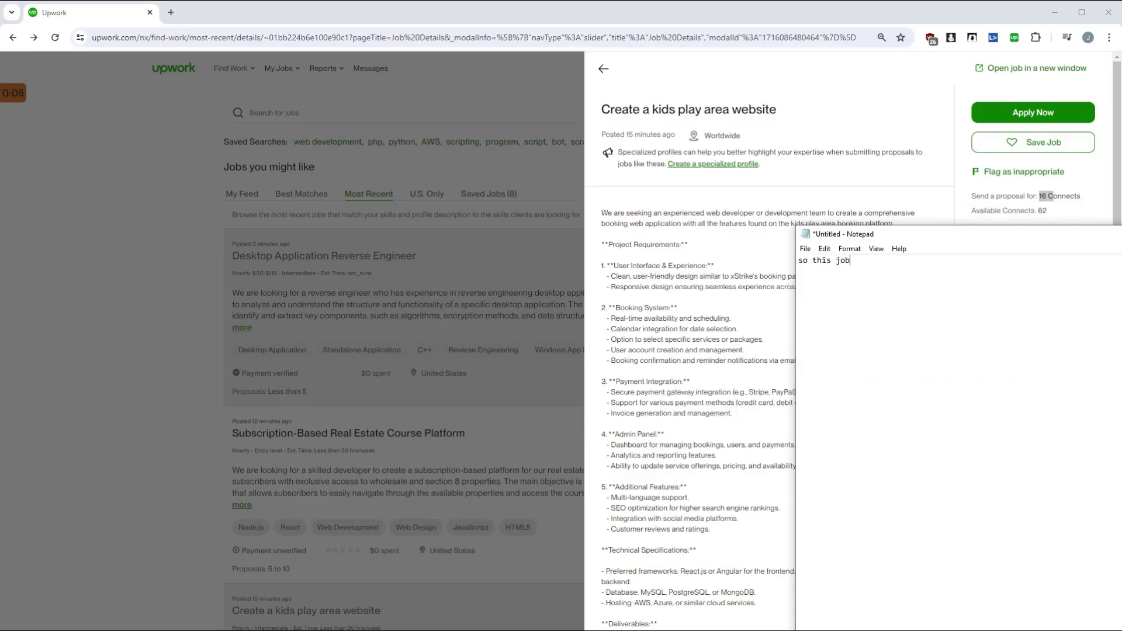
pyautogui.write(' connc')
pyautogui.write('ts 16 * 0.15 just to apply')
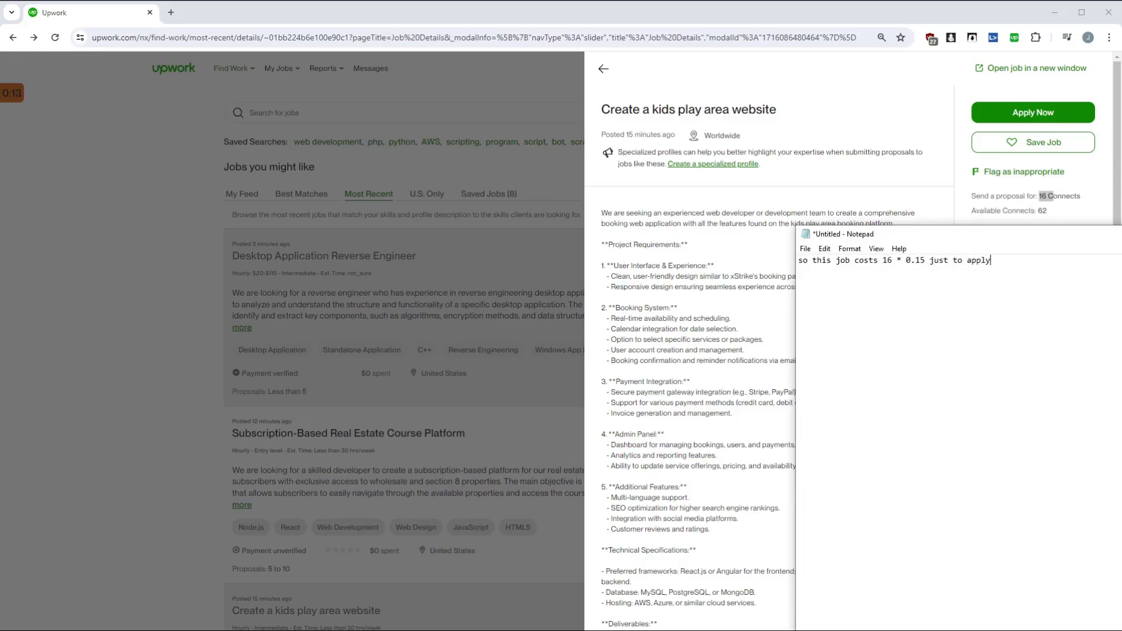
pyautogui.hotkey('ctrl', 'a')
pyautogui.press('BackSpace')
# Return to the job list and review the details and activity of the "Simple HTML/CSS single template" job, then close it.
pyautogui.click(46, 346)
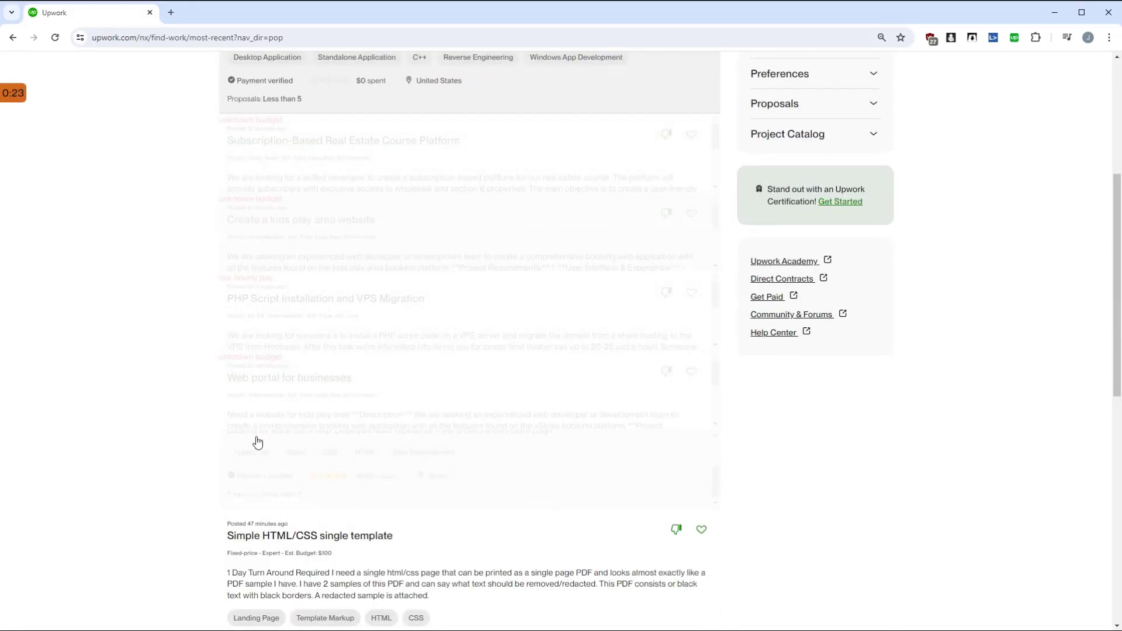
pyautogui.scroll(-4, 257, 442)
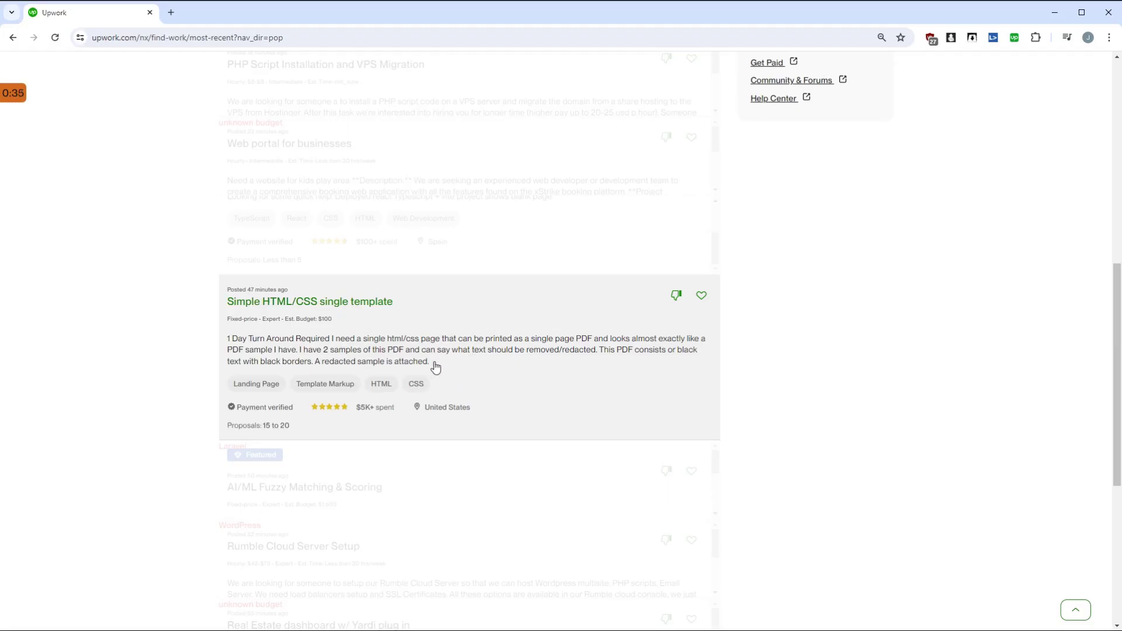
pyautogui.click(388, 367)
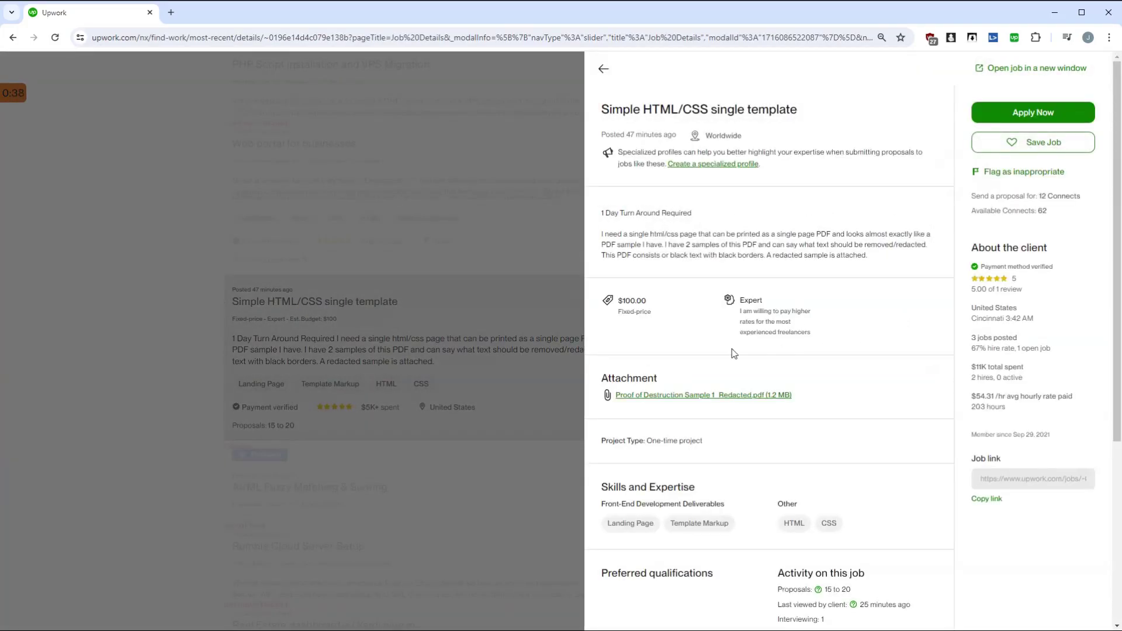
pyautogui.scroll(-4, 669, 357)
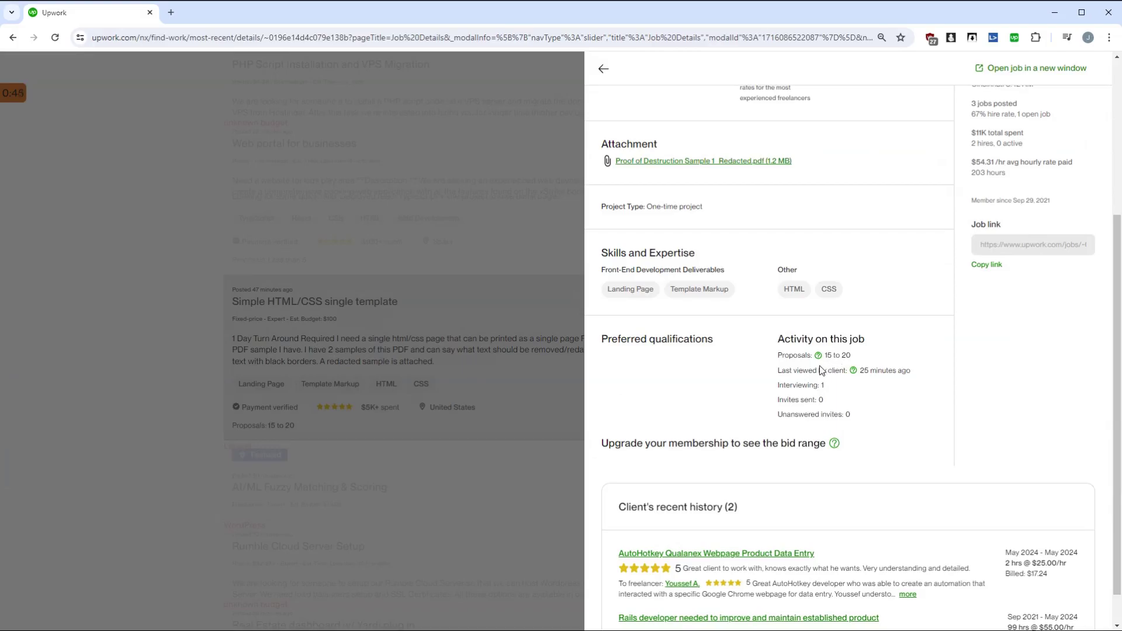
pyautogui.click(147, 310)
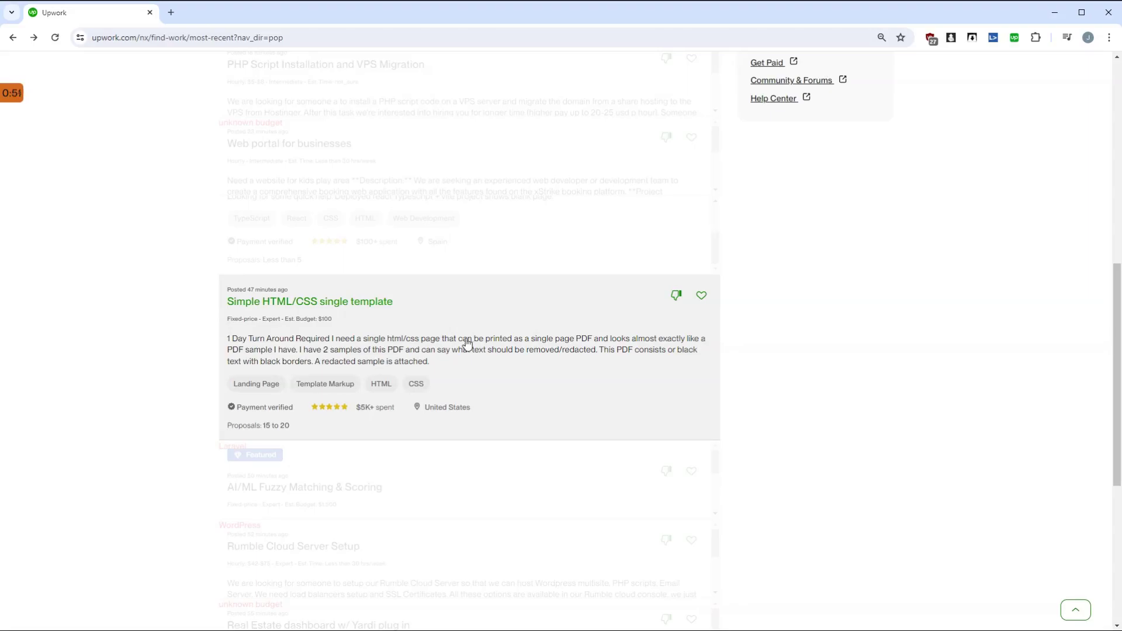
# Switch to Notepad, write "this one it's like "easy"", and clear the note.
pyautogui.hotkey('alt', 'Tab')
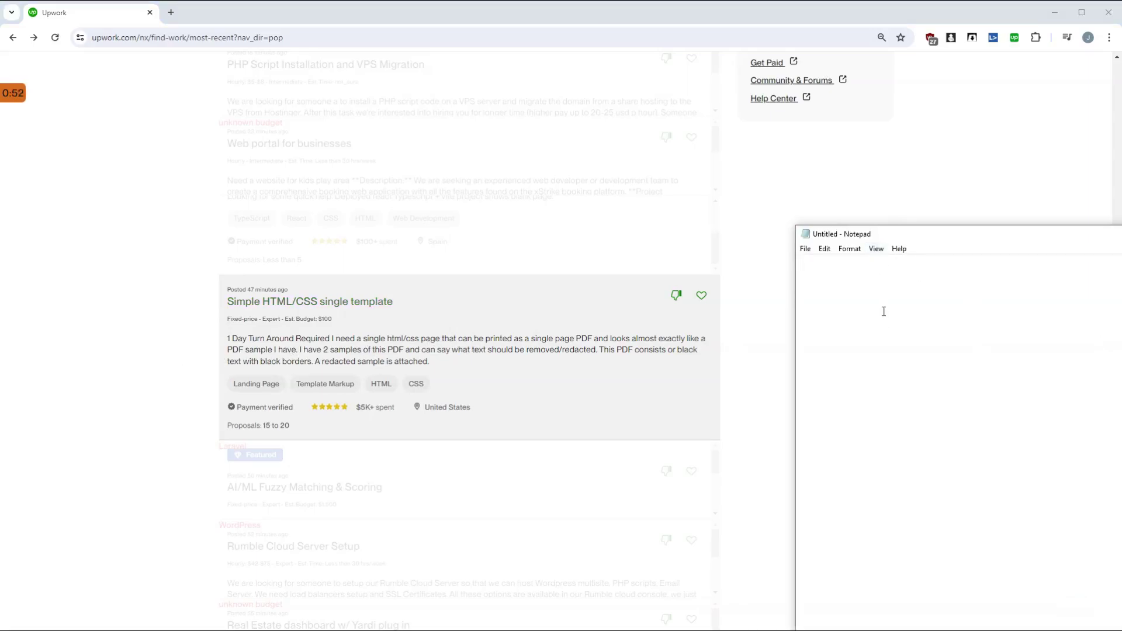
pyautogui.write('this one it\'s like "easy"')
pyautogui.hotkey('ctrl', 'a')
pyautogui.press('BackSpace')
# Write "but lot of competition and I work hard too" in the empty note, correcting the misspelling, and clear it.
pyautogui.write('but lt')
pyautogui.write('t of competiton and I wor')
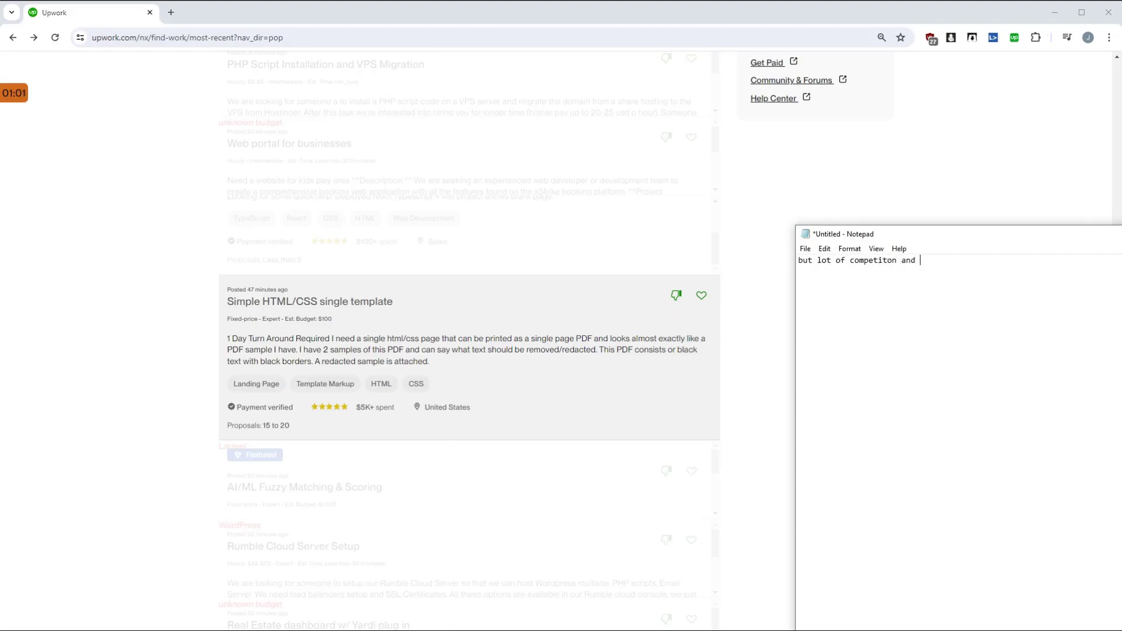
pyautogui.press('BackSpace')
pyautogui.press('BackSpace')
pyautogui.press('BackSpace')
pyautogui.press('BackSpace')
pyautogui.press('BackSpace')
pyautogui.press('BackSpace')
pyautogui.press('BackSpace')
pyautogui.press('BackSpace')
pyautogui.press('BackSpace')
pyautogui.press('BackSpace')
pyautogui.press('BackSpace')
pyautogui.press('BackSpace')
pyautogui.write('ion and I work hard too')
pyautogui.hotkey('ctrl', 'a')
pyautogui.press('BackSpace')
# Return to the Most Recent job list, close the PHP script job's details, and load more jobs.
pyautogui.click(725, 110)
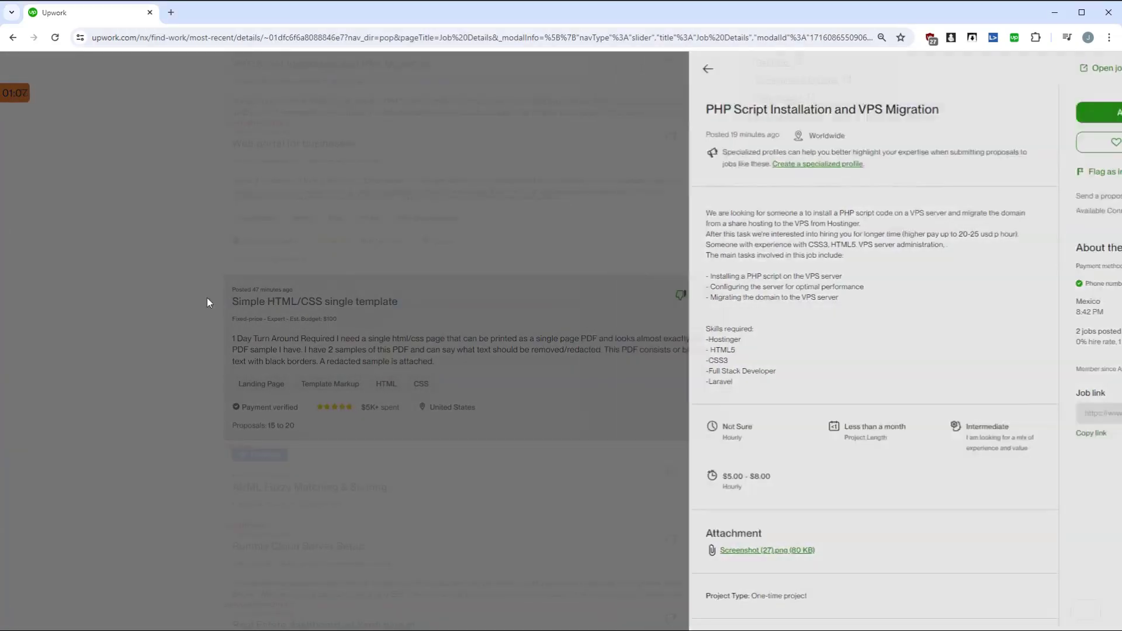
pyautogui.click(188, 291)
pyautogui.scroll(-5, 234, 286)
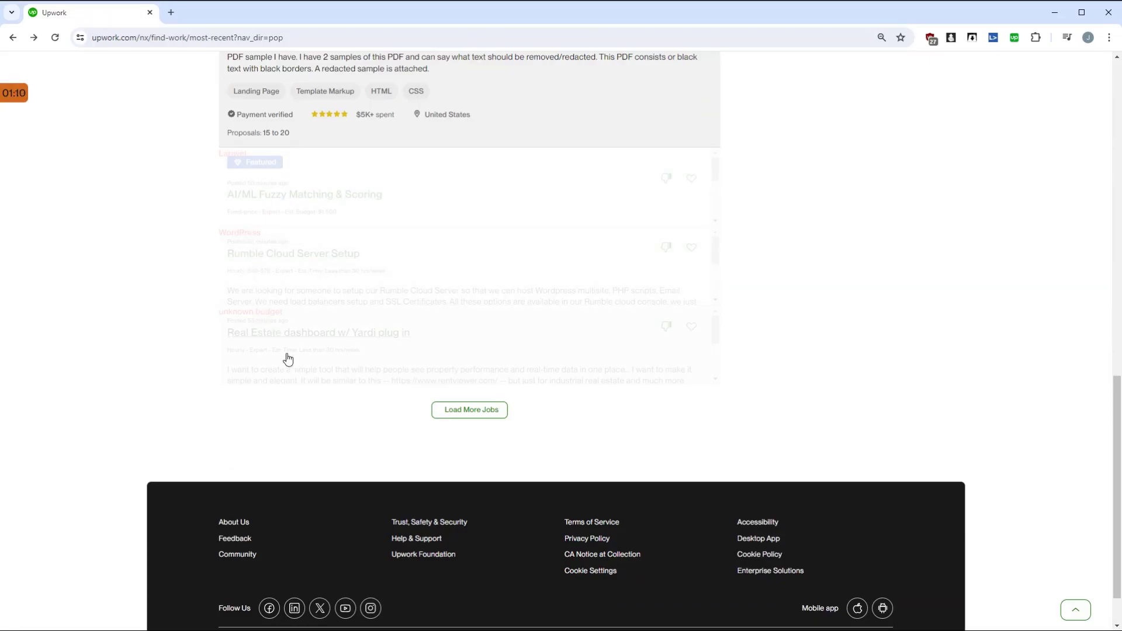
pyautogui.click(439, 411)
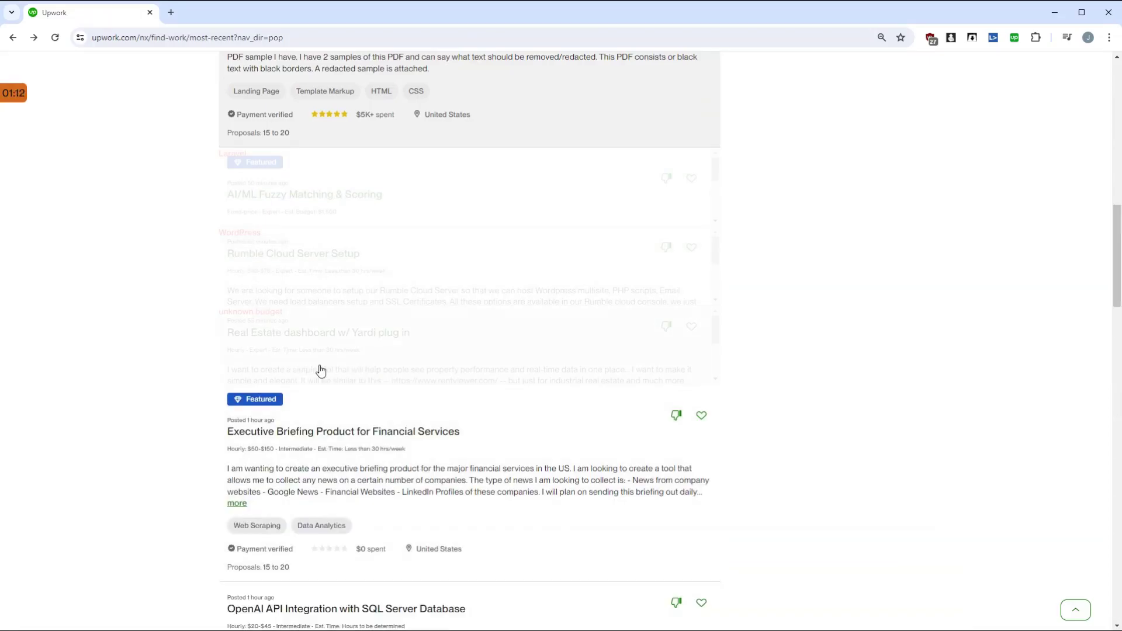
# Find the "Script to download all Godaddy invoices from Godaddy site" job, open it, and review its requirements, activity and client history.
pyautogui.scroll(-2, 183, 348)
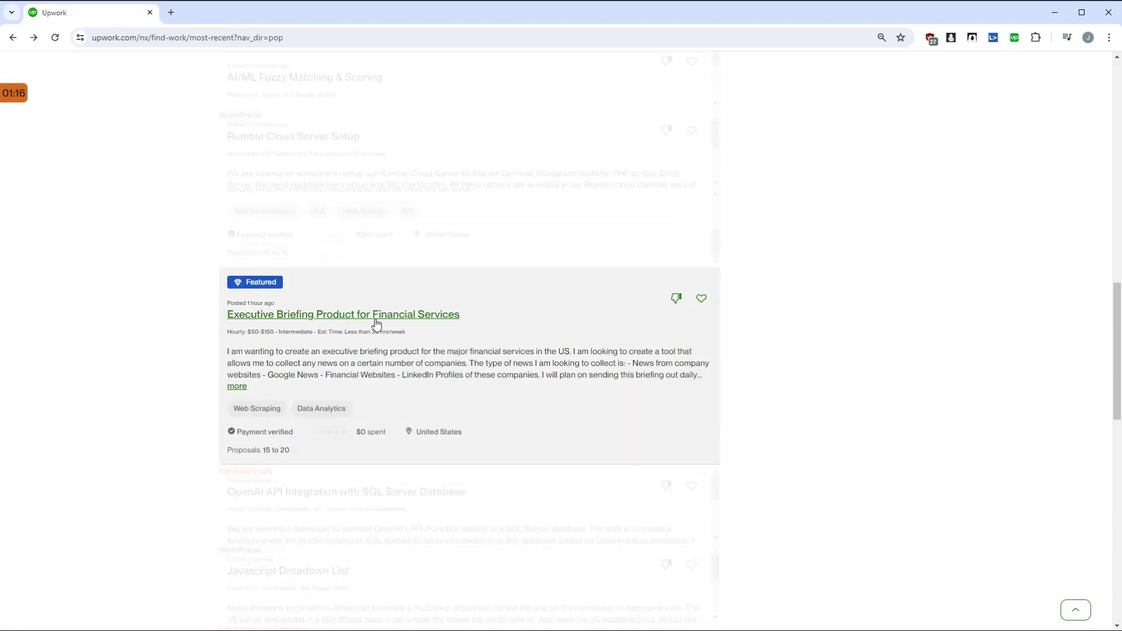
pyautogui.scroll(-2, 181, 377)
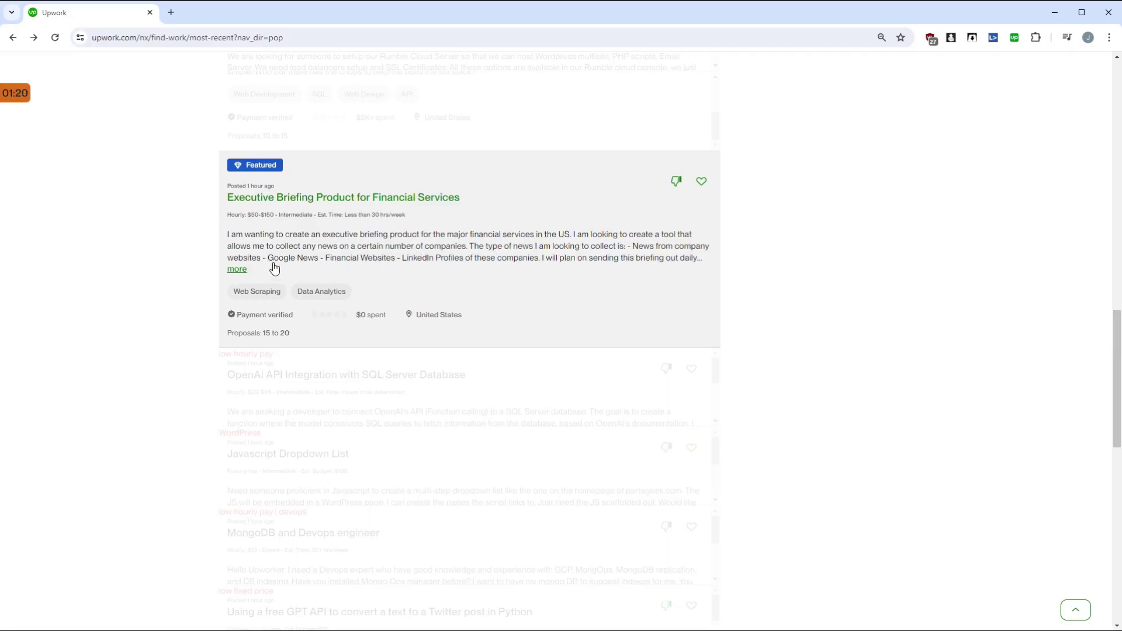
pyautogui.scroll(-3, 142, 356)
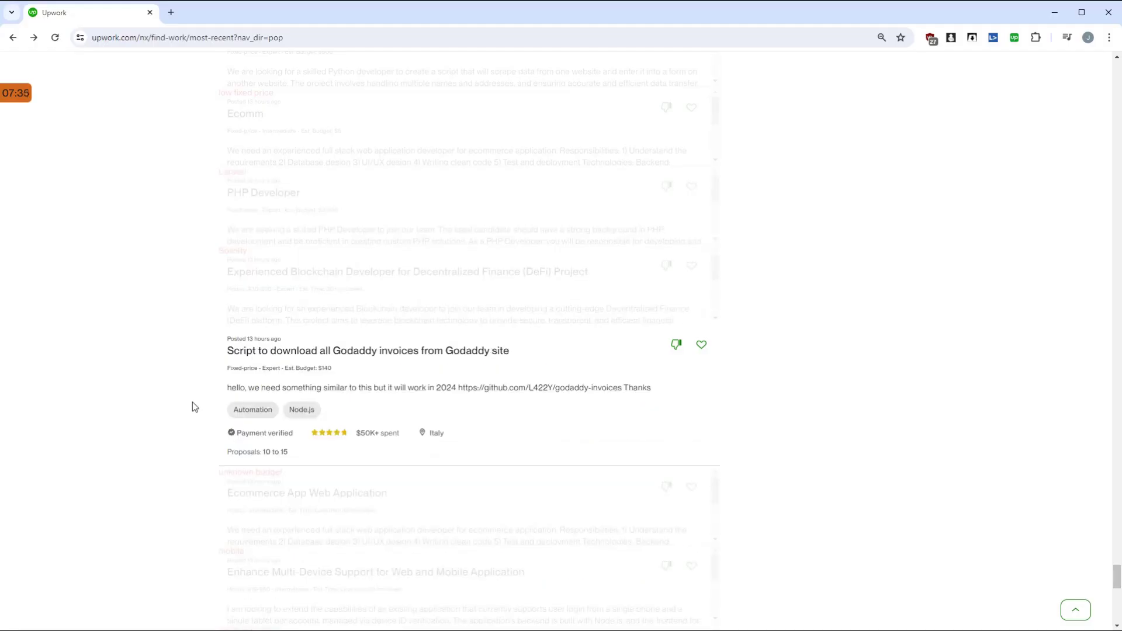
pyautogui.scroll(-3, 191, 402)
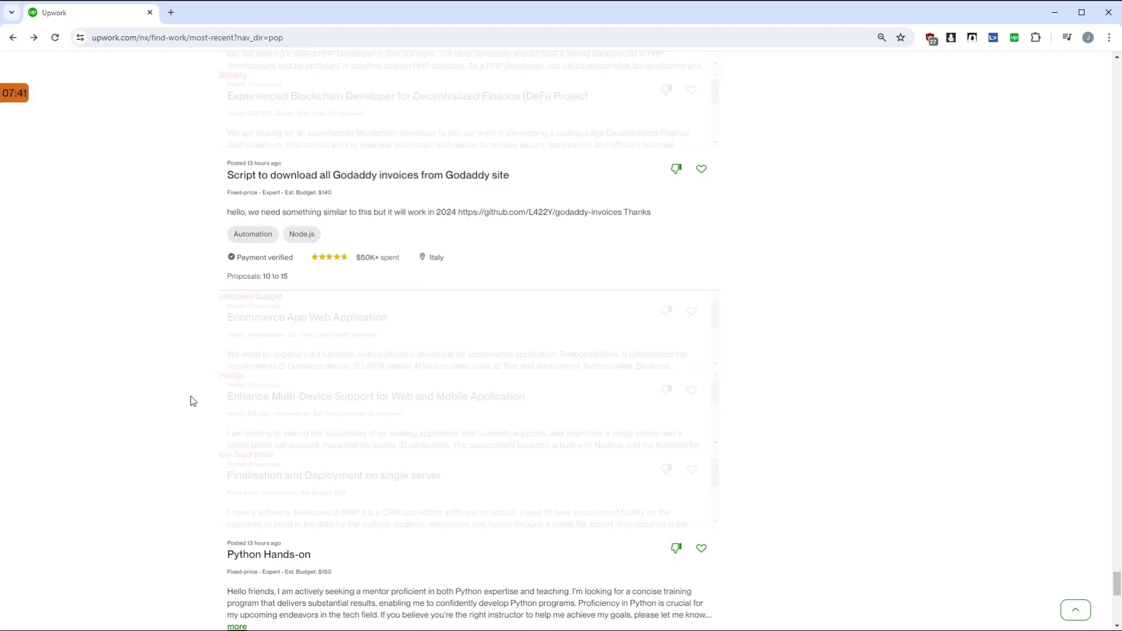
pyautogui.scroll(-5, 191, 397)
pyautogui.scroll(5, 190, 397)
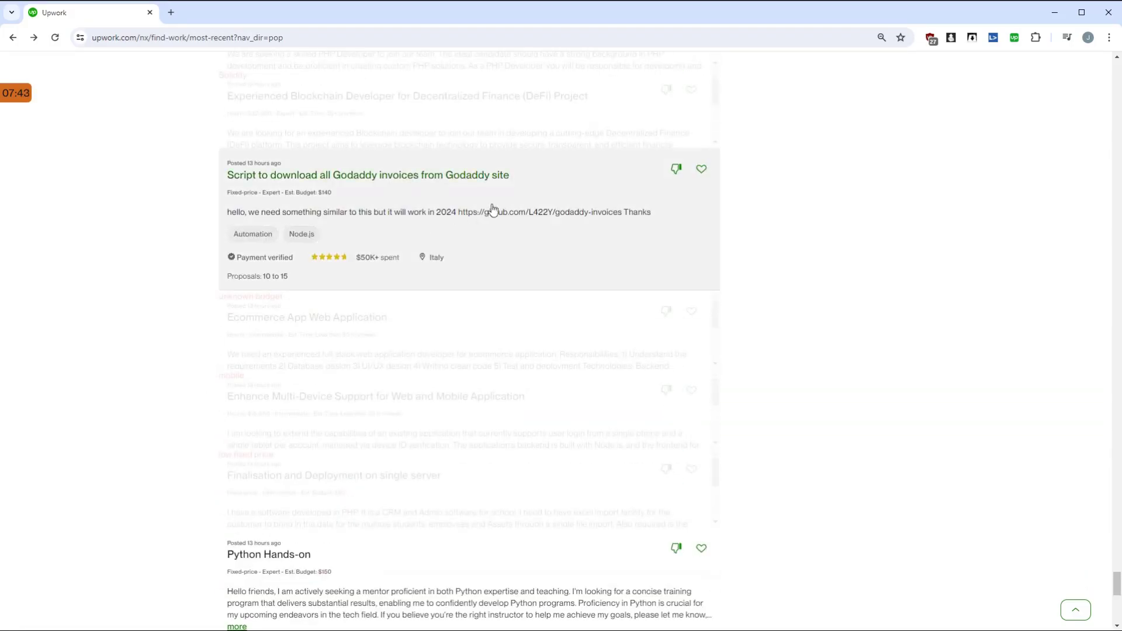
pyautogui.click(517, 212)
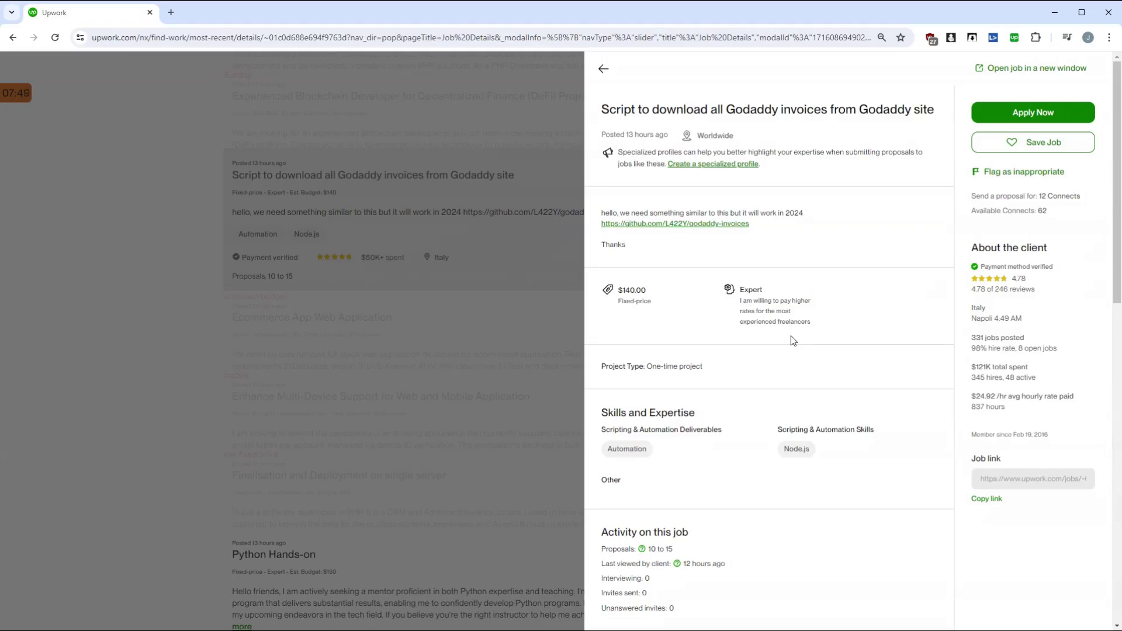
pyautogui.scroll(-5, 791, 336)
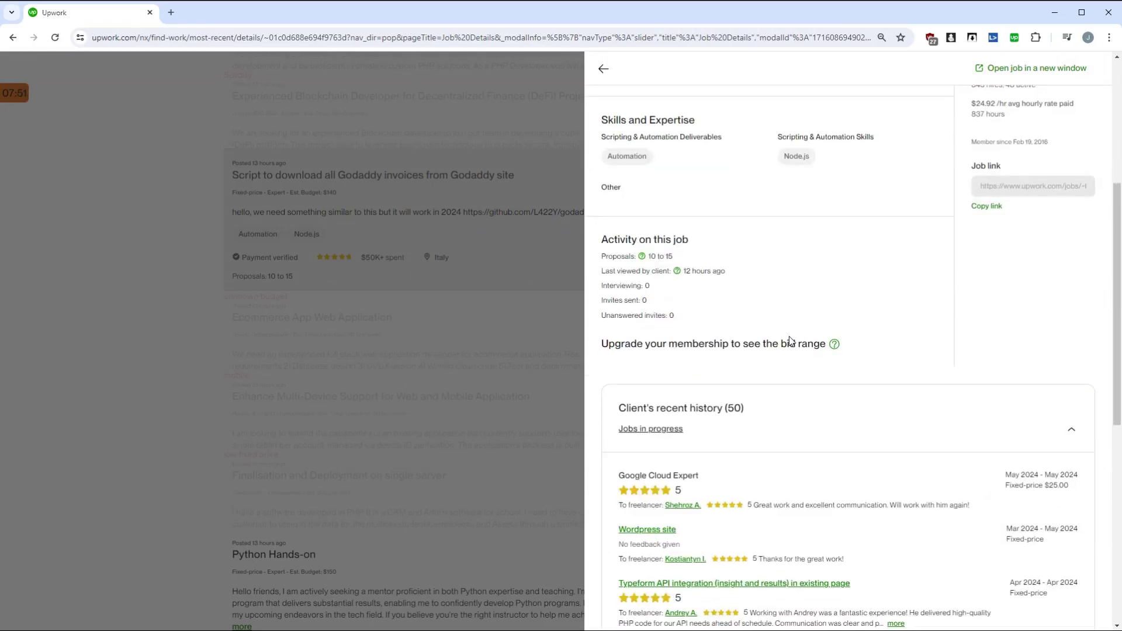
pyautogui.scroll(-4, 789, 340)
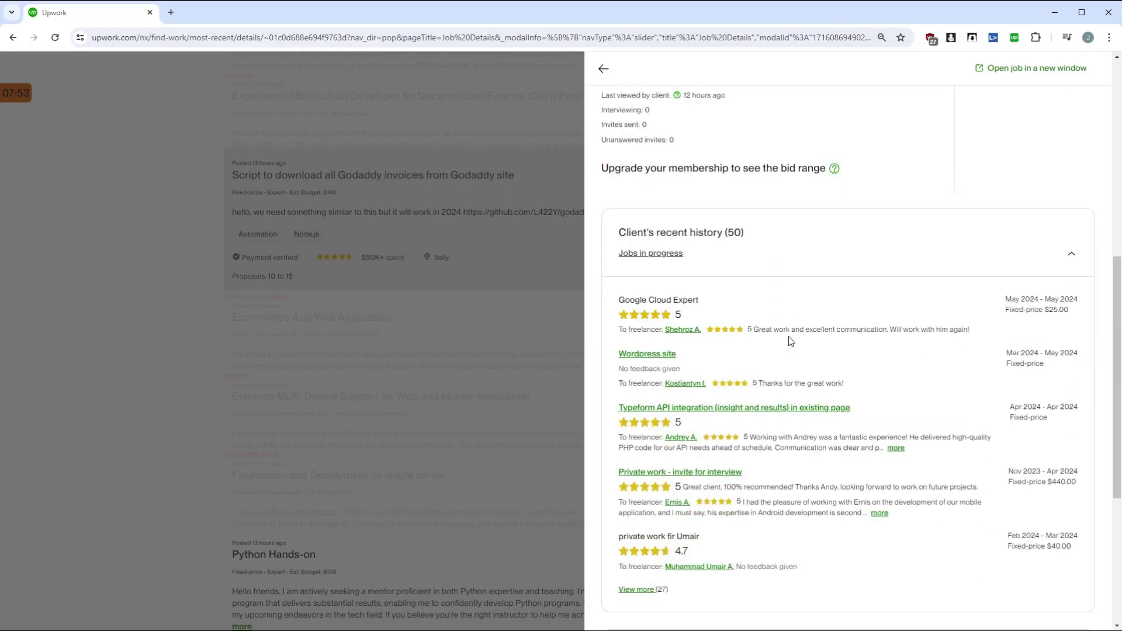
pyautogui.scroll(-1, 787, 336)
pyautogui.scroll(10, 780, 335)
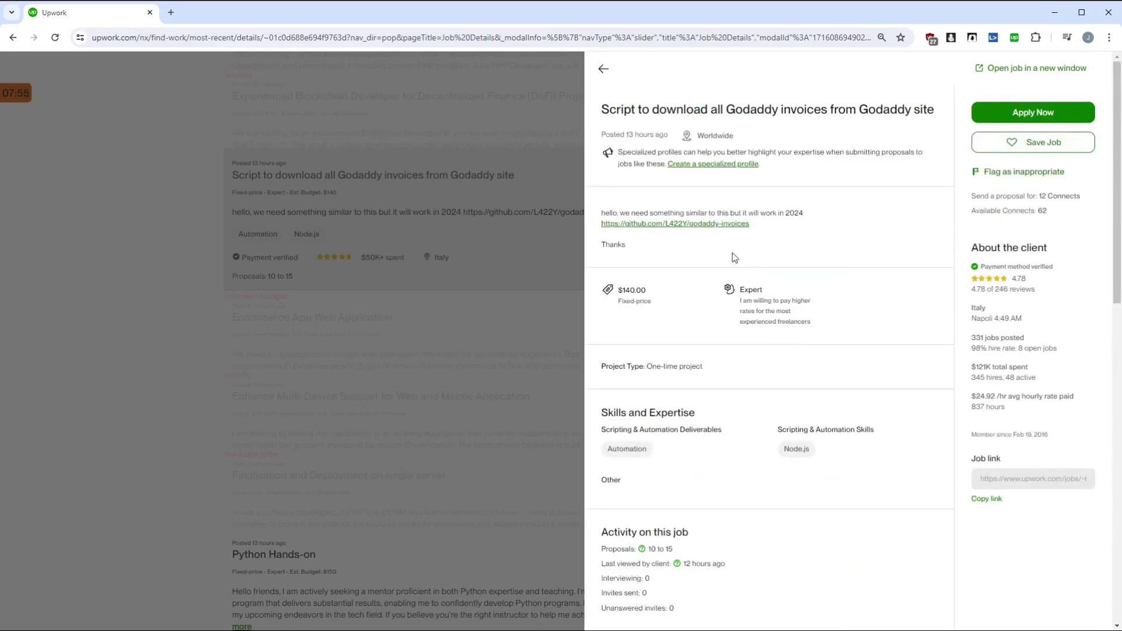
# Open the job's linked godaddy-invoices GitHub repository in a new tab and view its godaddy.js file.
pyautogui.rightClick(691, 223)
pyautogui.click(704, 232)
pyautogui.click(237, 22)
pyautogui.scroll(-1, 173, 209)
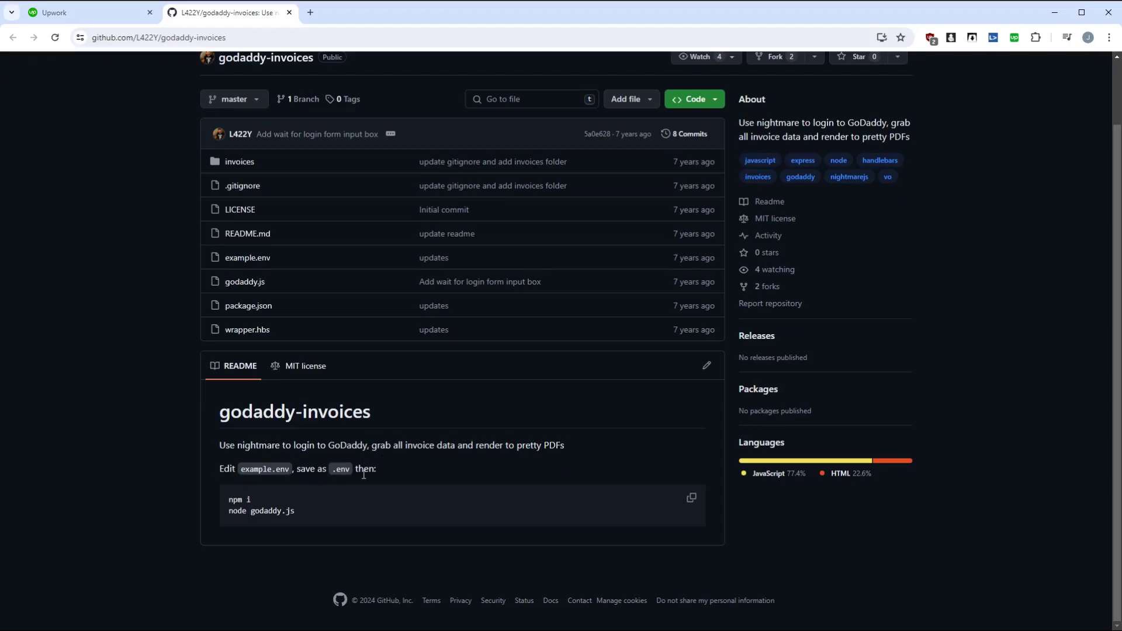
pyautogui.click(252, 286)
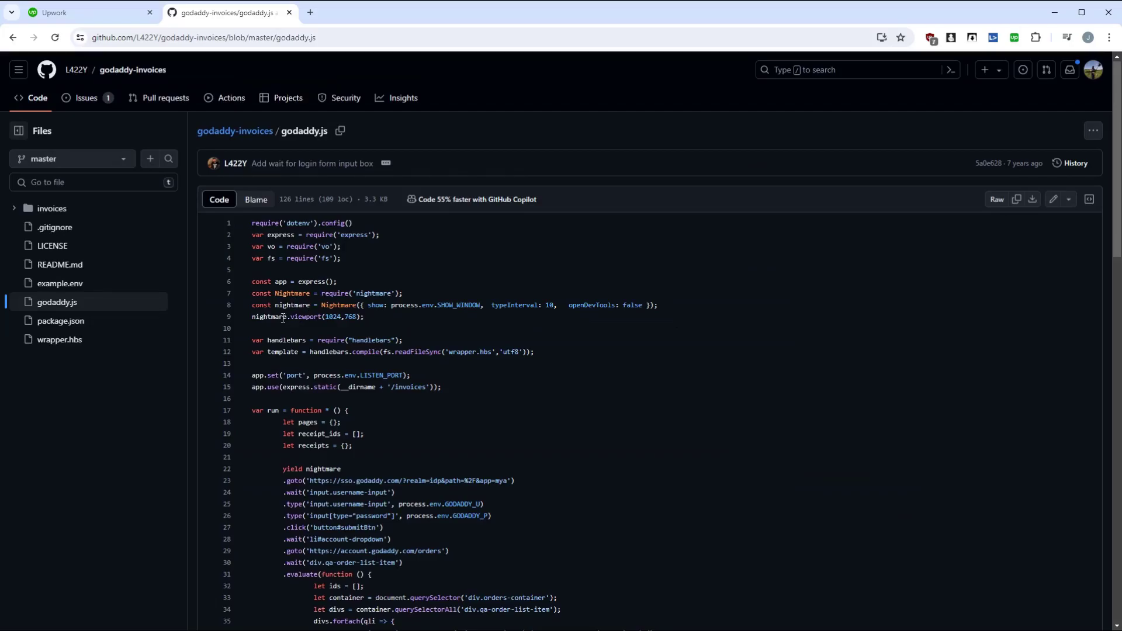
pyautogui.scroll(-4, 283, 288)
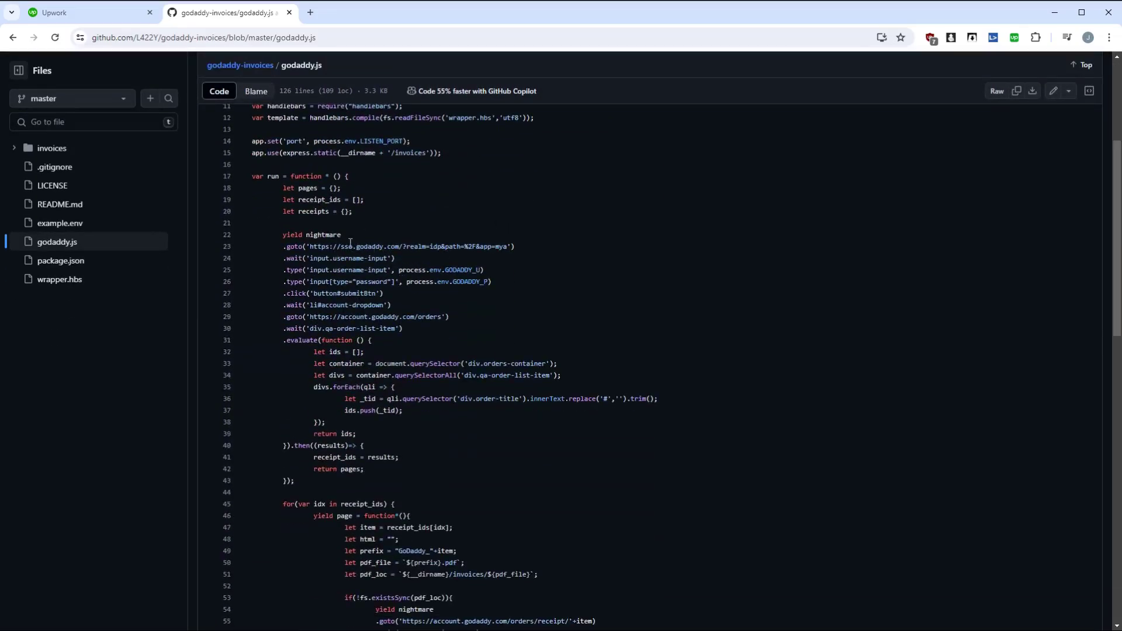
# Highlight "yield nightmare" in the code, write "that's so funny" and "yield nightmare lmao" in Notepad, and clear the note.
pyautogui.moveTo(284, 236); pyautogui.dragTo(344, 236)
pyautogui.click(492, 246)
pyautogui.hotkey('alt', 'Tab')
pyautogui.write("that's fo s")
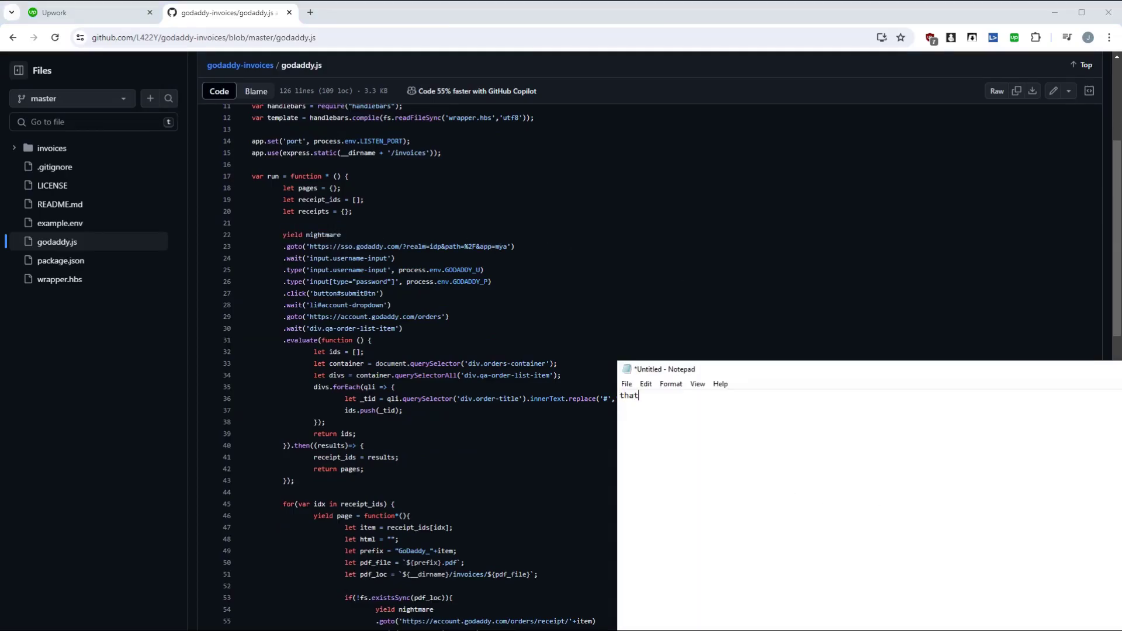
pyautogui.press('BackSpace')
pyautogui.press('BackSpace')
pyautogui.write('so funny')
pyautogui.press('Return')
pyautogui.write('yield nightmare lmao')
pyautogui.hotkey('ctrl', 'a')
pyautogui.press('BackSpace')
pyautogui.click(605, 92)
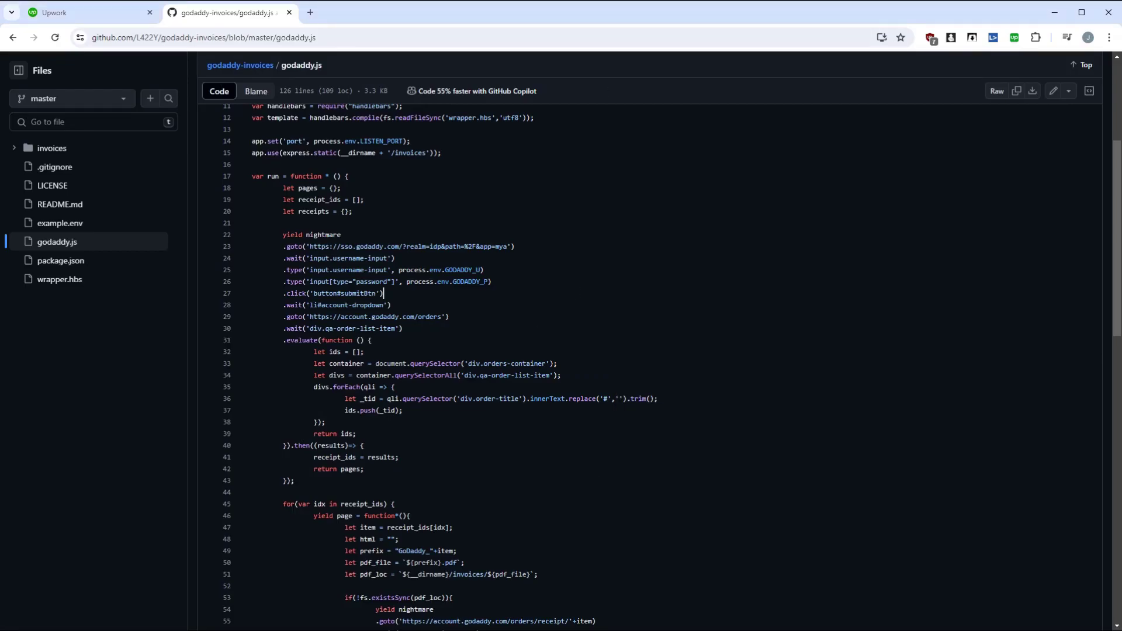
# Read through the rest of the godaddy.js code to the end of the file.
pyautogui.click(248, 252)
pyautogui.scroll(-3, 285, 522)
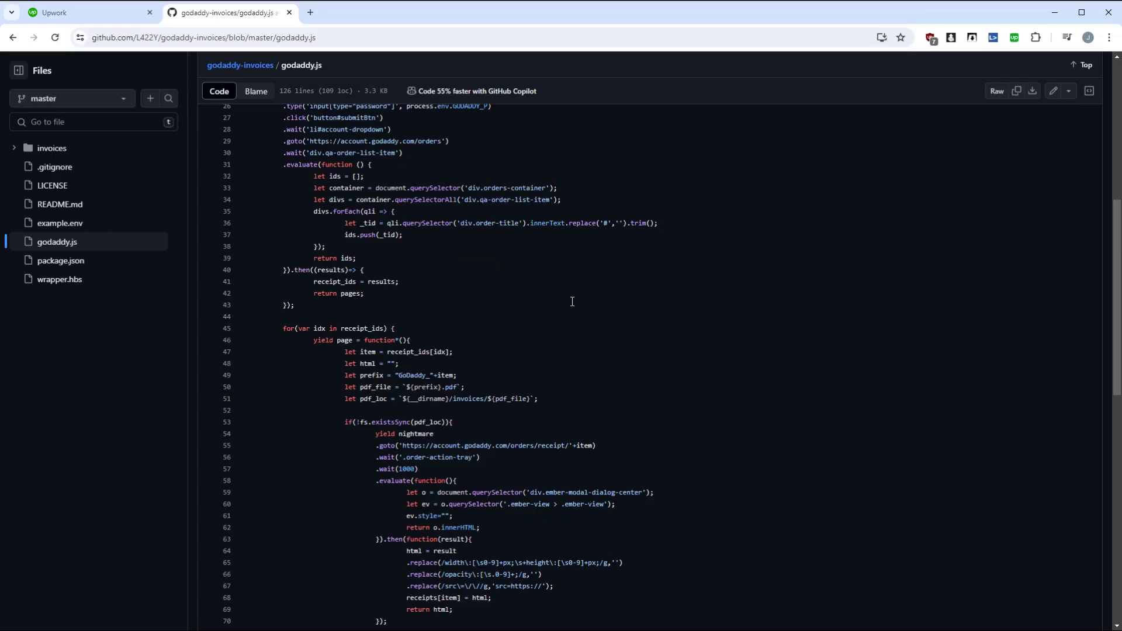
pyautogui.scroll(-5, 547, 352)
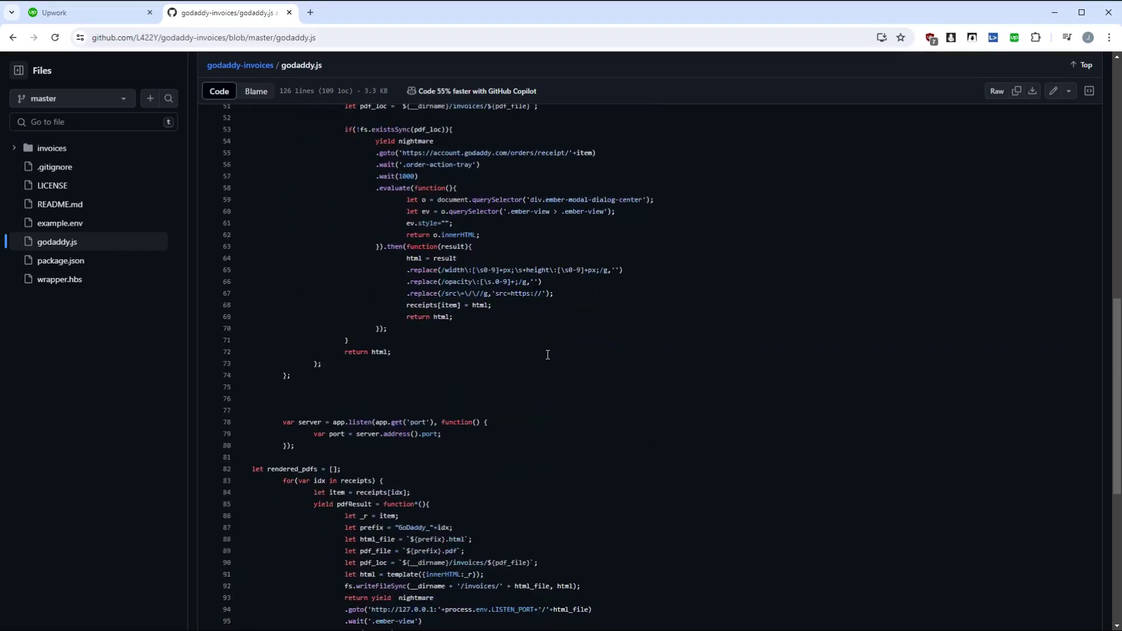
pyautogui.scroll(-6, 547, 355)
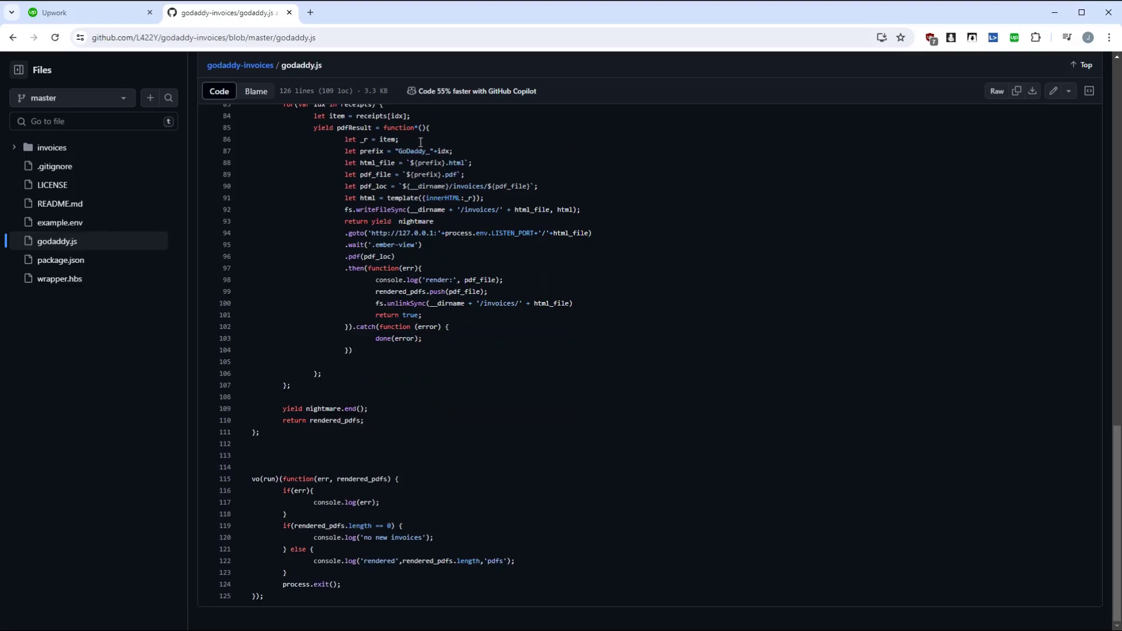
# Switch back to the Upwork tab and recheck the details of the Godaddy invoices job.
pyautogui.click(117, 14)
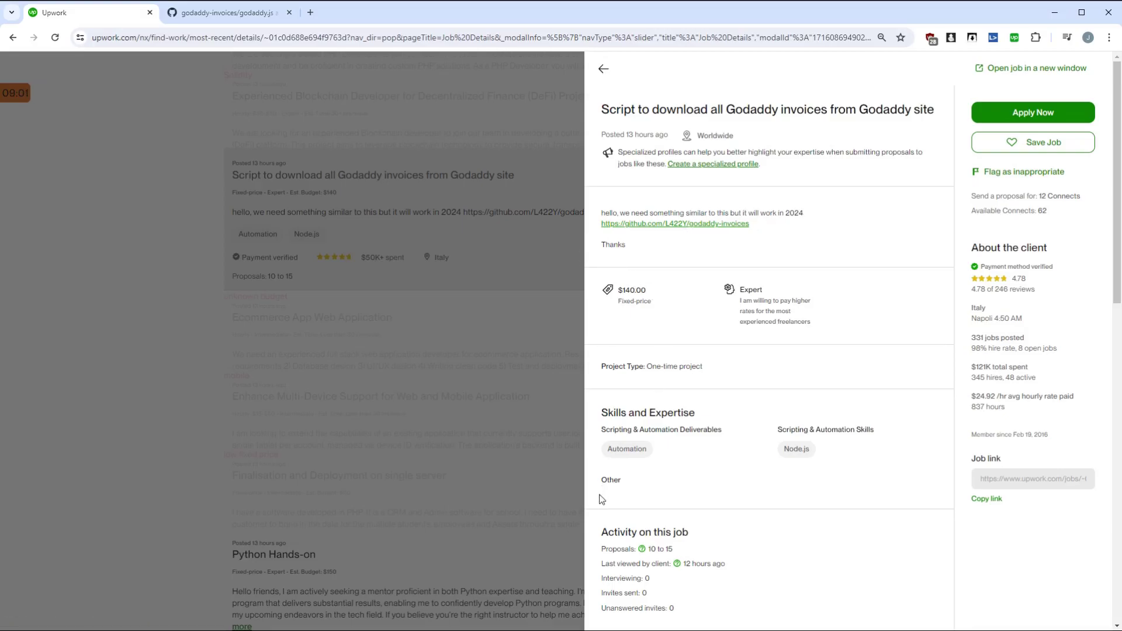
pyautogui.scroll(-2, 603, 494)
pyautogui.scroll(2, 619, 409)
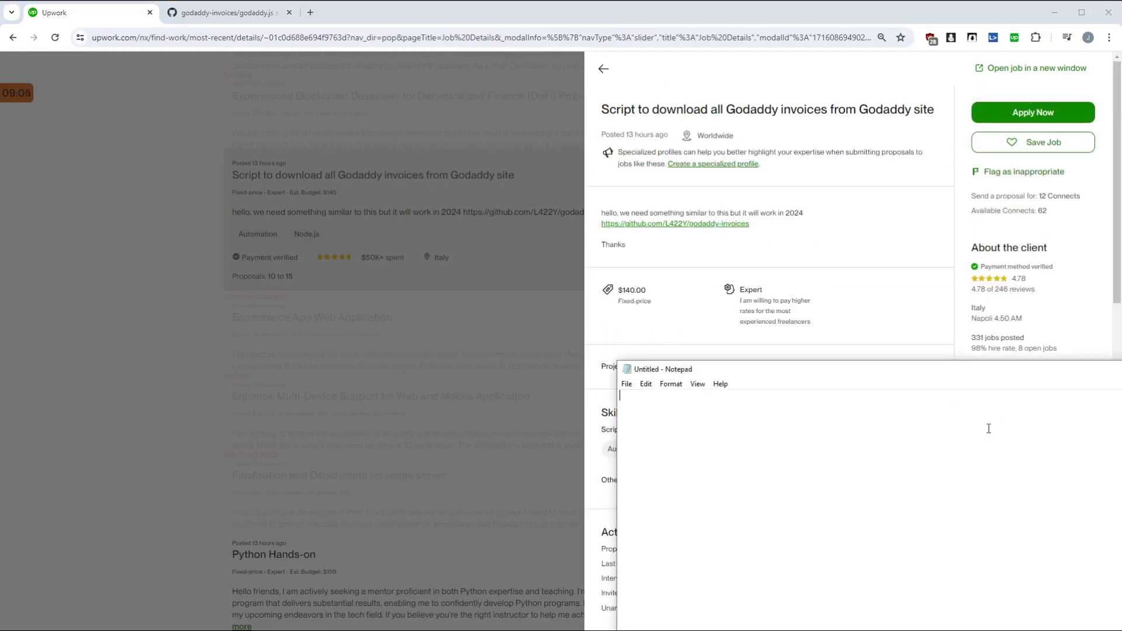
# Write "this job is old, may be a waste but let me try it" in Notepad.
pyautogui.write('this job is old, may be a waste butr let')
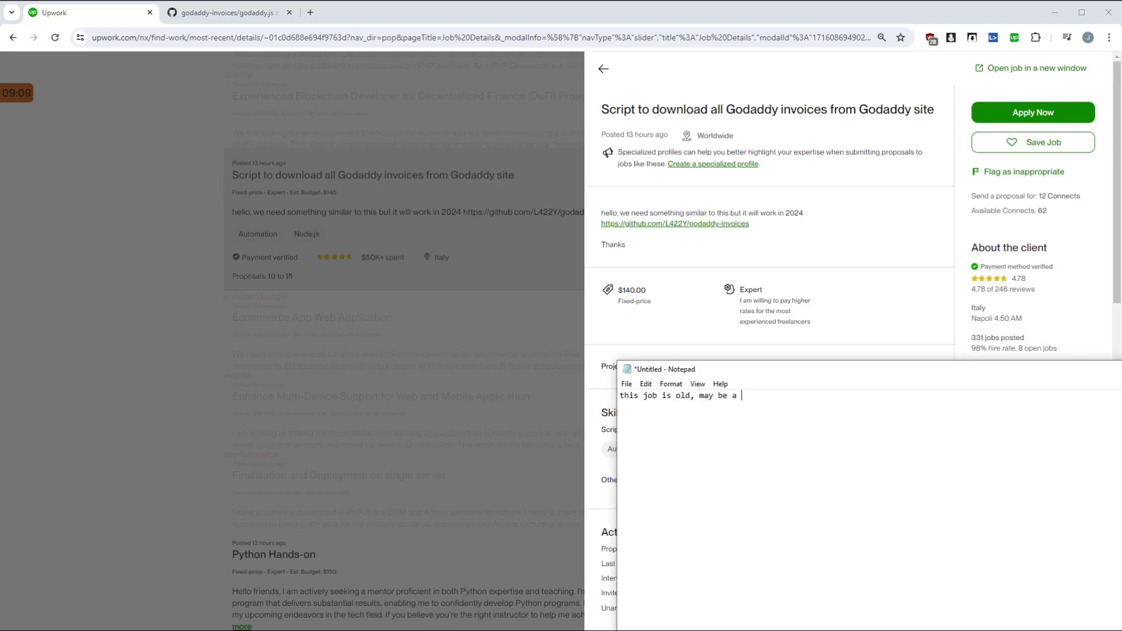
pyautogui.press('BackSpace')
pyautogui.press('BackSpace')
pyautogui.press('BackSpace')
pyautogui.press('BackSpace')
pyautogui.write('le me')
pyautogui.press('BackSpace')
pyautogui.press('BackSpace')
pyautogui.press('BackSpace')
pyautogui.write('t me try i')
# Highlight the proposal's Connects cost in the job details and add "watch me waste $1.80" to the Notepad note.
pyautogui.click(953, 282)
pyautogui.moveTo(1045, 198); pyautogui.dragTo(1039, 199)
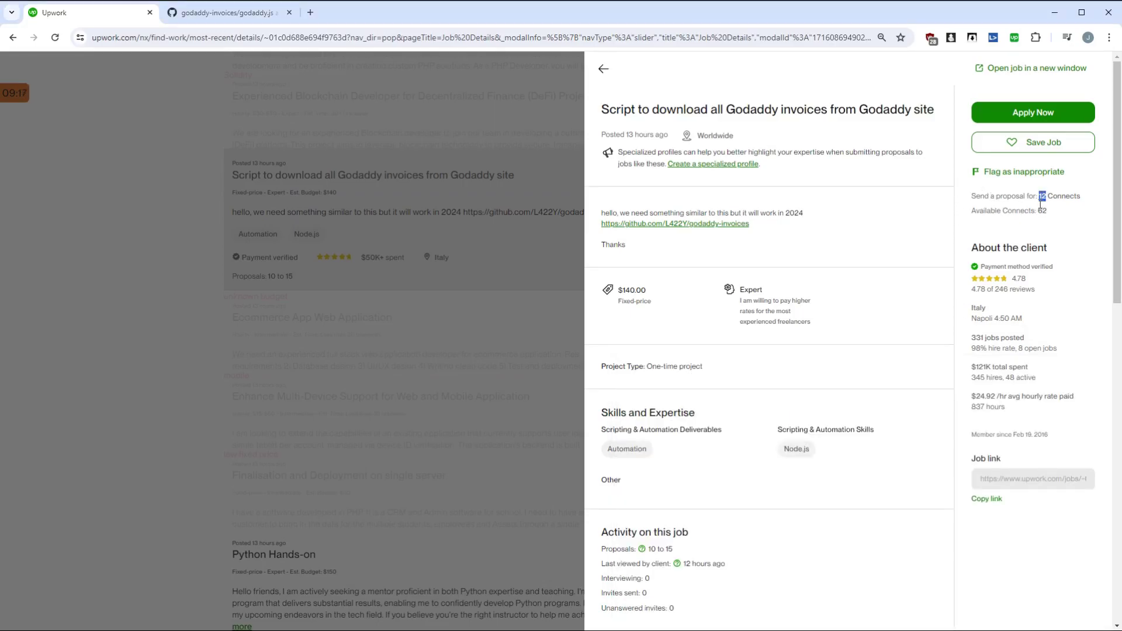
pyautogui.hotkey('alt', 'Tab')
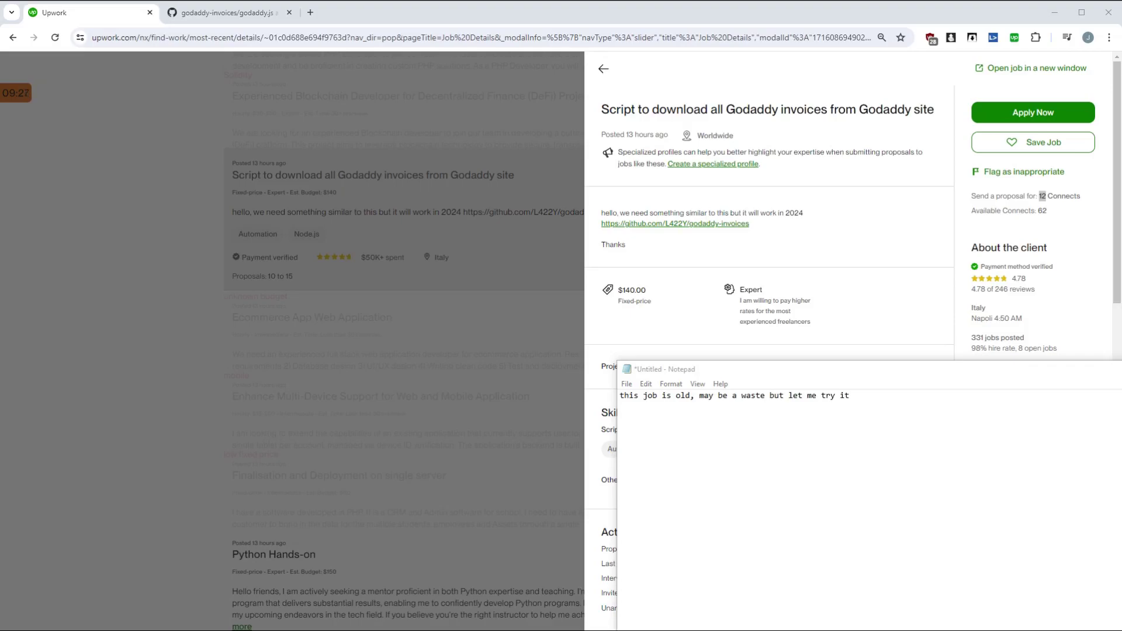
pyautogui.click(1093, 431)
pyautogui.press('Return')
pyautogui.write('watch me waste $1.80')
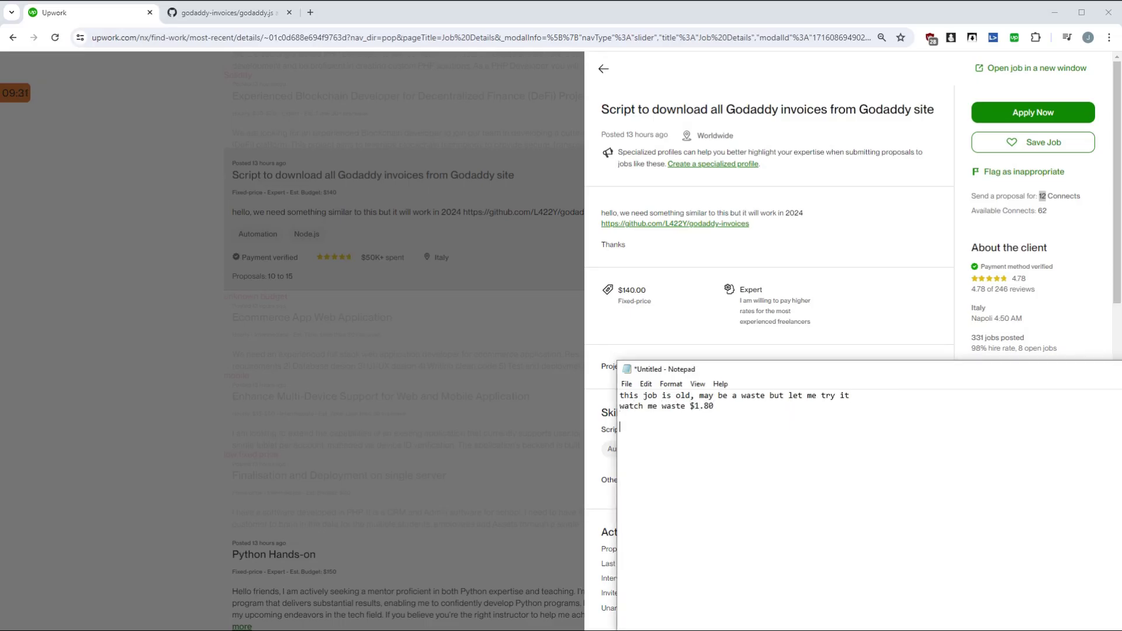
# Start a proposal for the Godaddy invoices job and choose to be paid by project.
pyautogui.click(1096, 243)
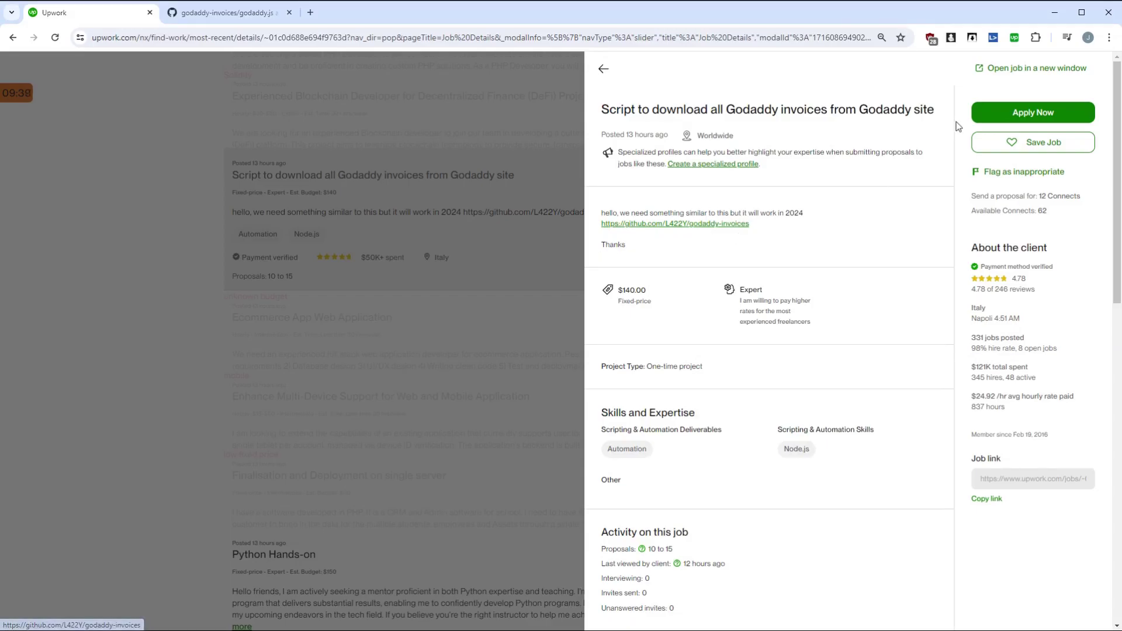
pyautogui.click(1028, 114)
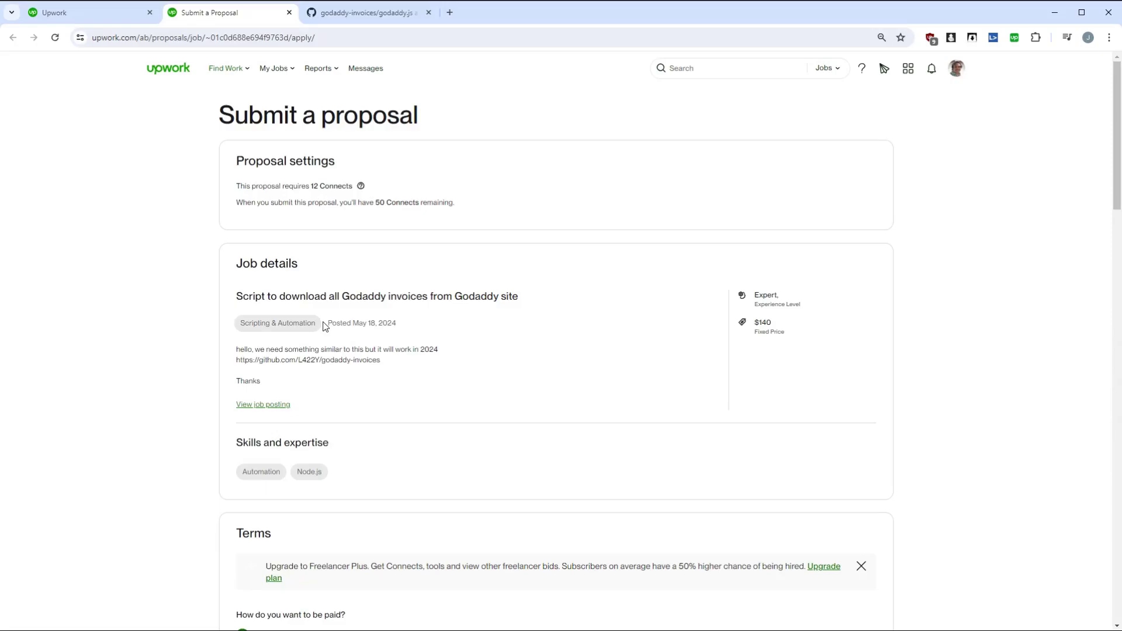
pyautogui.scroll(-2, 325, 326)
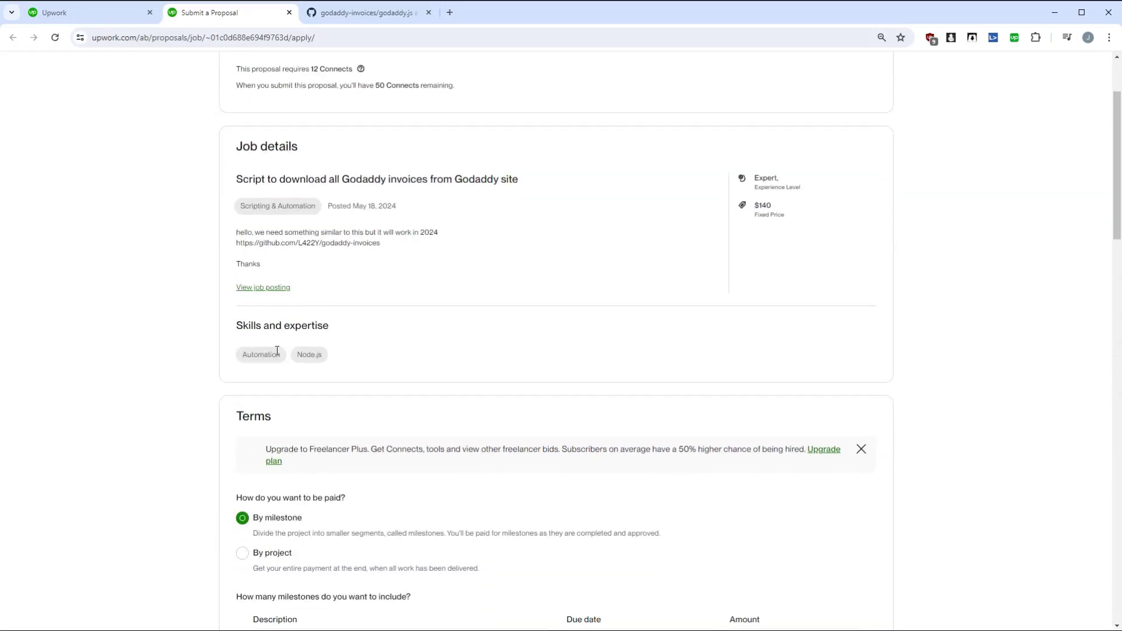
pyautogui.scroll(-4, 285, 341)
pyautogui.click(260, 327)
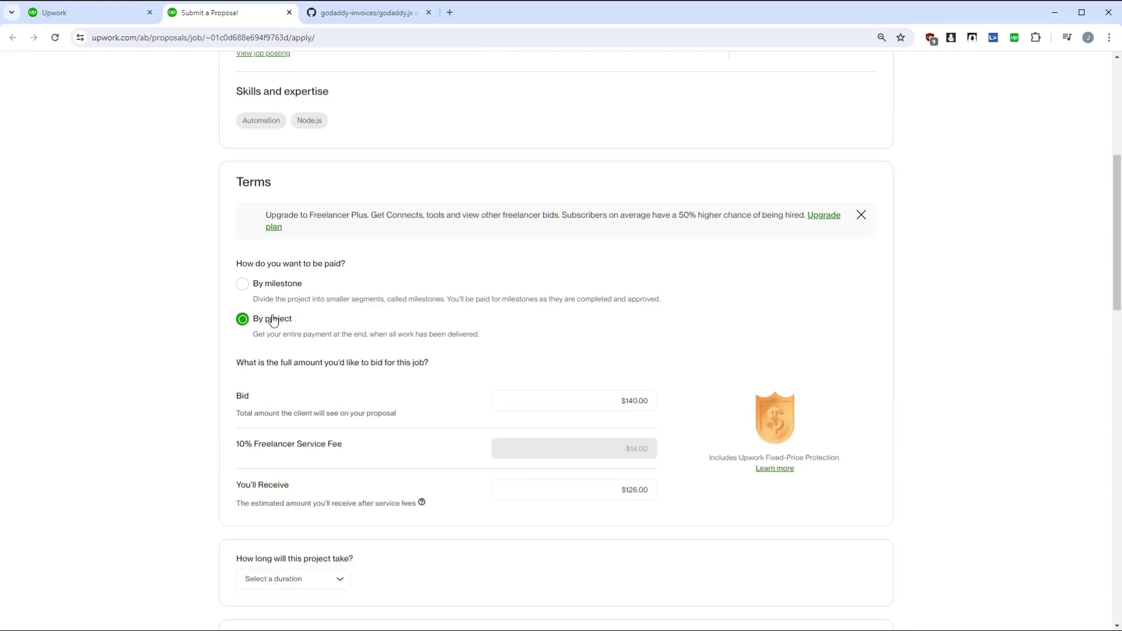
# Write the cover letter: "Hello," followed by "I looked at the github url you provided, do you want the output to be PDFs?".
pyautogui.scroll(-5, 416, 456)
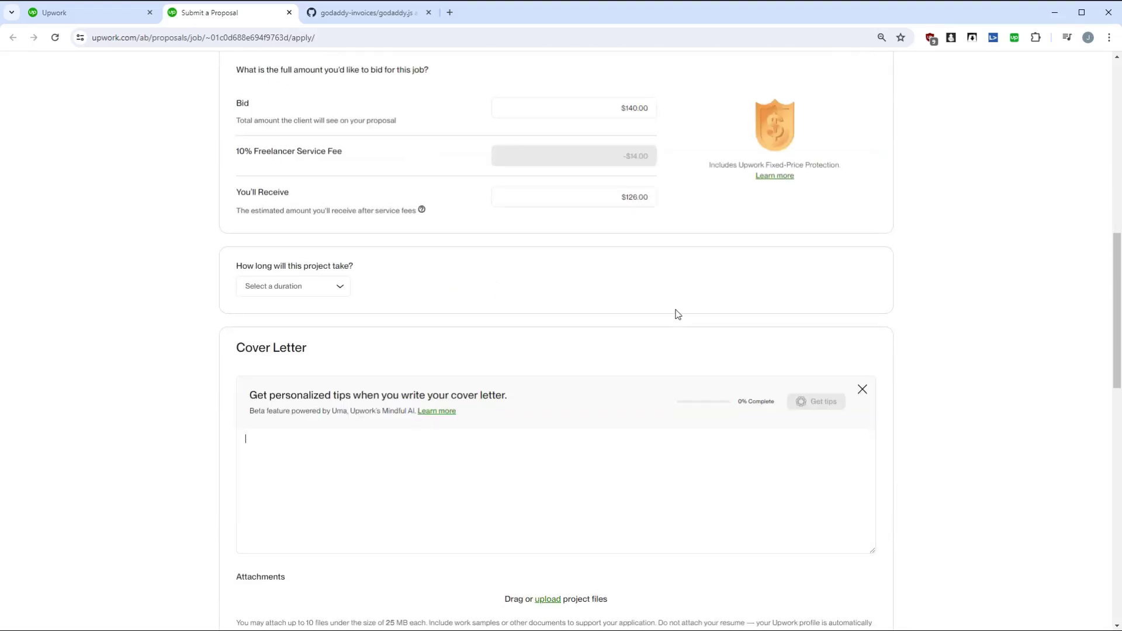
pyautogui.write('Hello,')
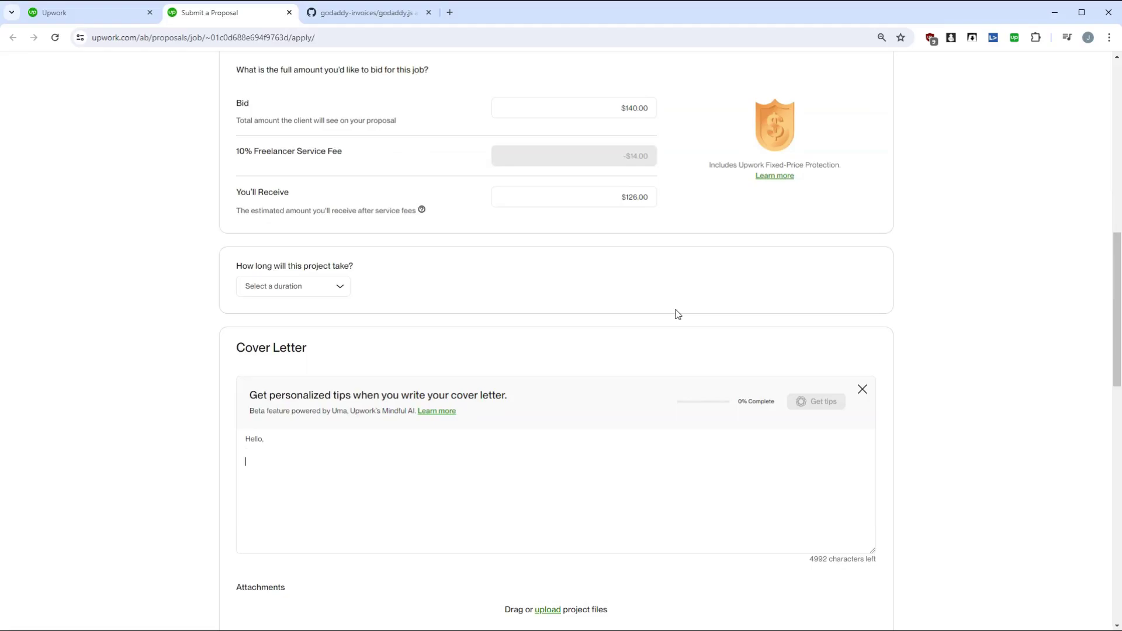
pyautogui.write('  I looked at the ')
pyautogui.write('github url ')
pyautogui.write('you provided, do you wnat')
pyautogui.press('BackSpace')
pyautogui.press('BackSpace')
pyautogui.press('BackSpace')
pyautogui.press('BackSpace')
pyautogui.write('ant the output to be PDFs?')
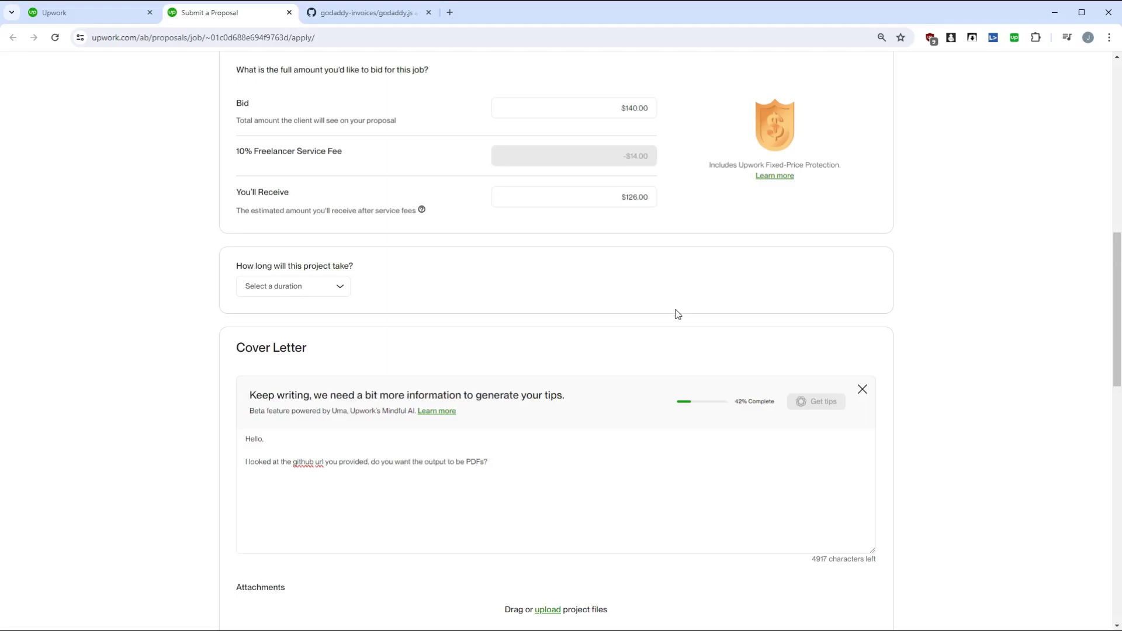
# Recheck the godaddy.js code on GitHub and start a new cover letter paragraph with "Do you".
pyautogui.click(405, 13)
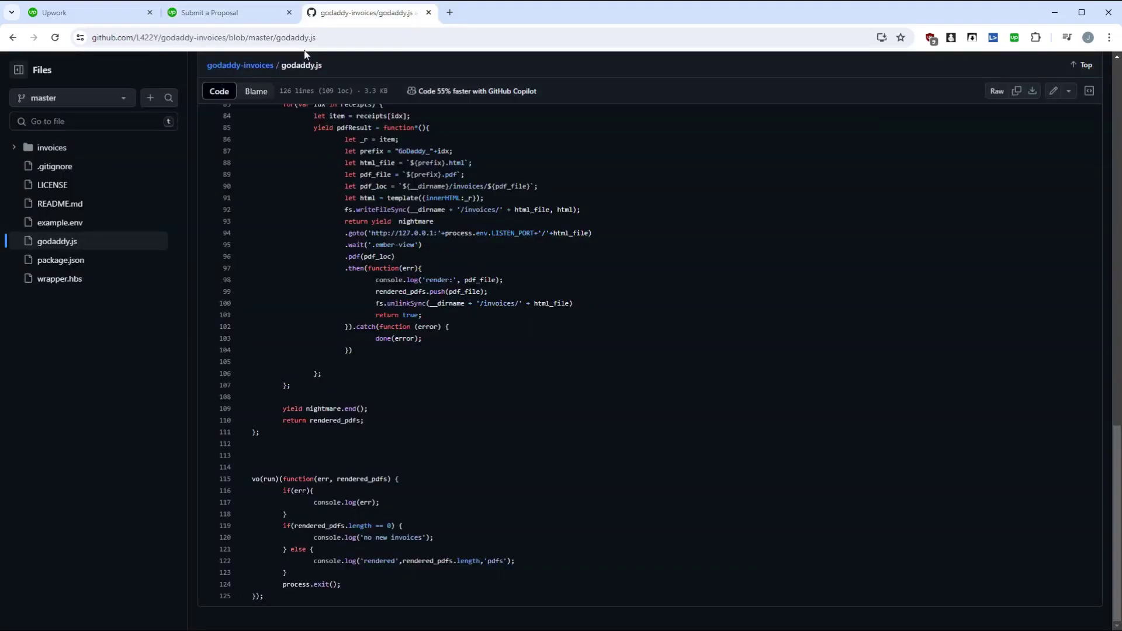
pyautogui.click(240, 18)
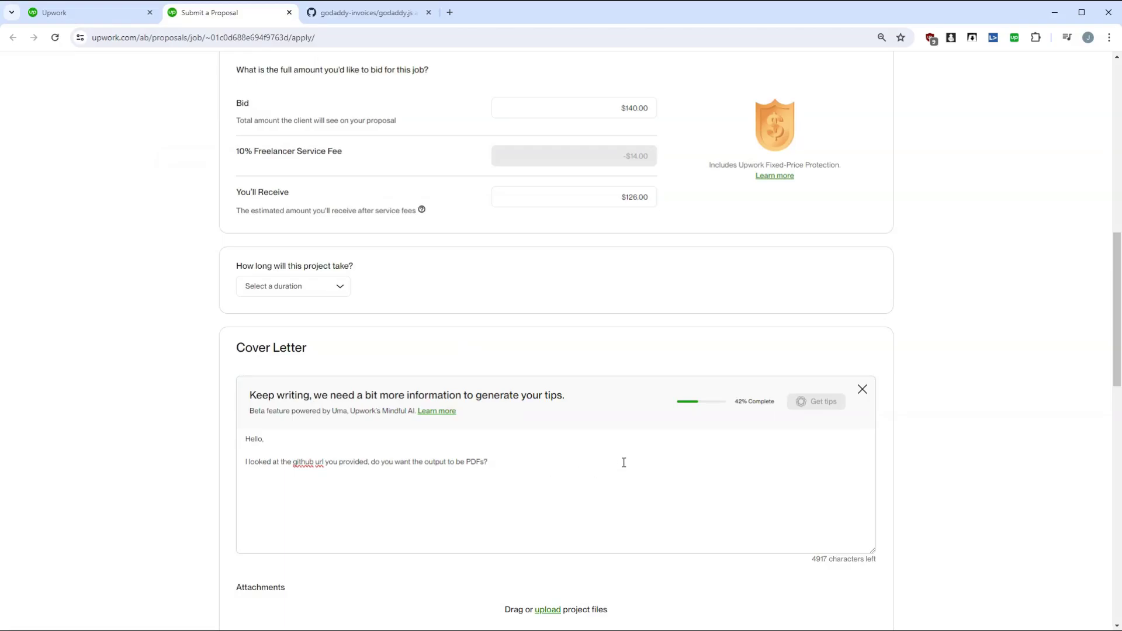
pyautogui.write('you')
# Write "this is bad... asking questions" and "you're the expert you should know lol" in Notepad, and clear the whole note.
pyautogui.hotkey('alt', 'Tab')
pyautogui.write('this is bad... asking question')
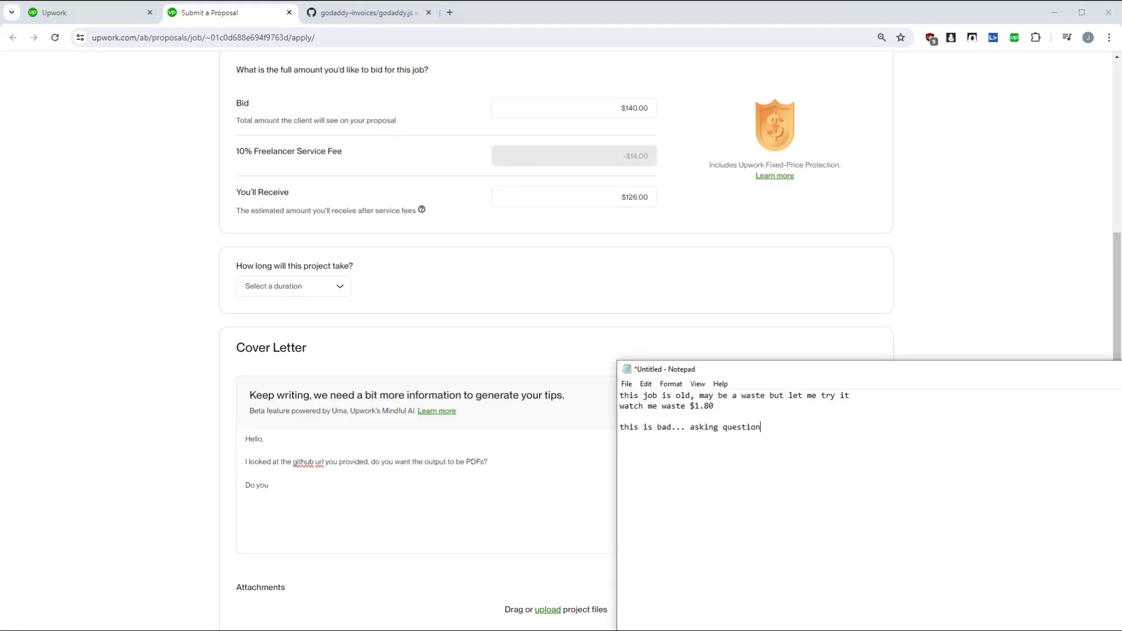
pyautogui.write("you're the expert you should know th")
pyautogui.hotkey('ctrl', 'a')
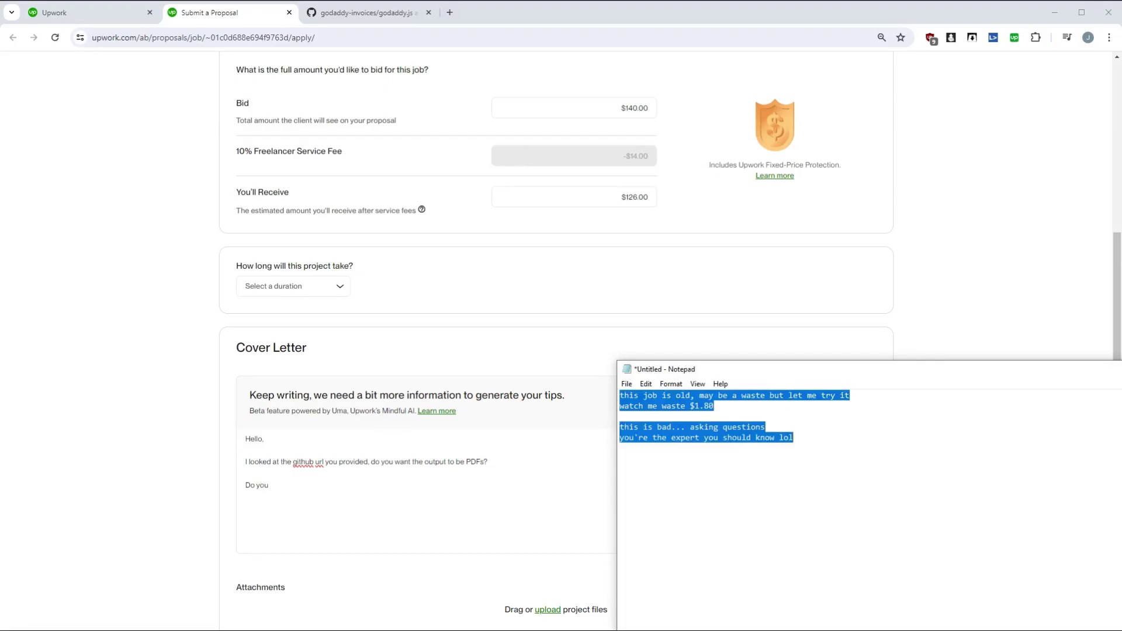
pyautogui.press('BackSpace')
# Delete the unfinished "Do you" line from the cover letter and recheck the job details.
pyautogui.click(1071, 243)
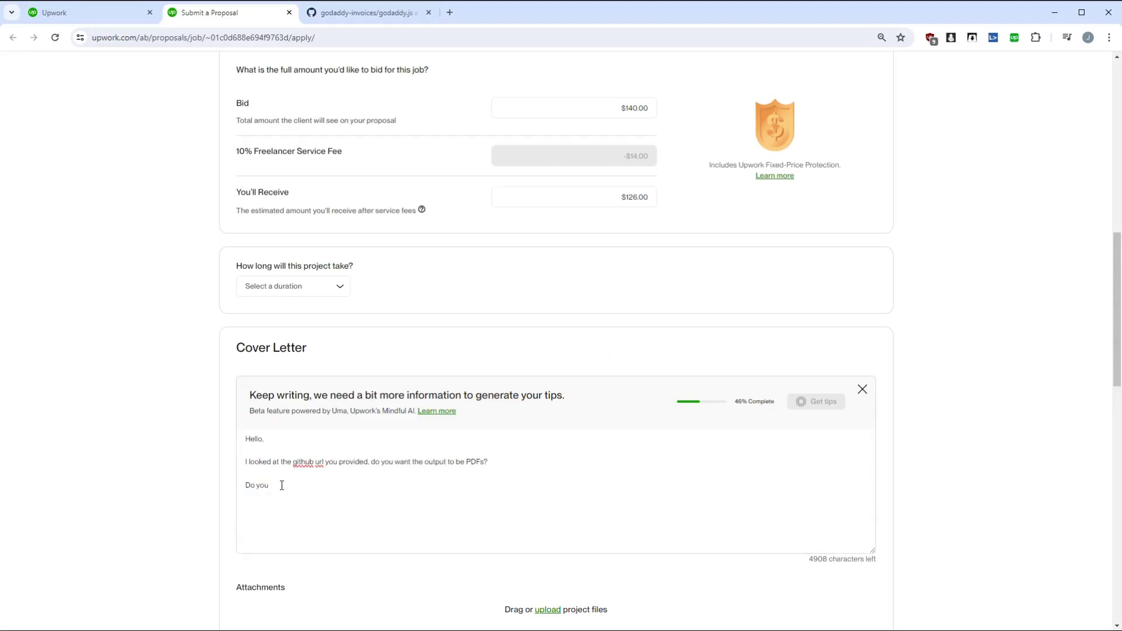
pyautogui.moveTo(281, 485); pyautogui.dragTo(203, 485)
pyautogui.press('BackSpace')
pyautogui.scroll(10, 516, 447)
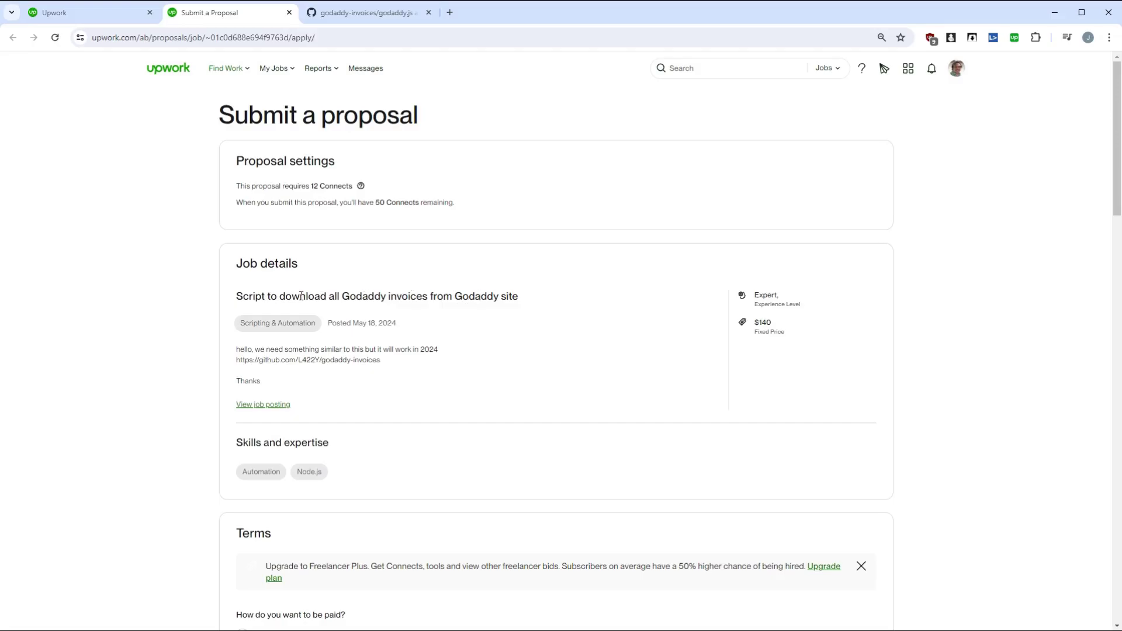
pyautogui.scroll(-1, 368, 349)
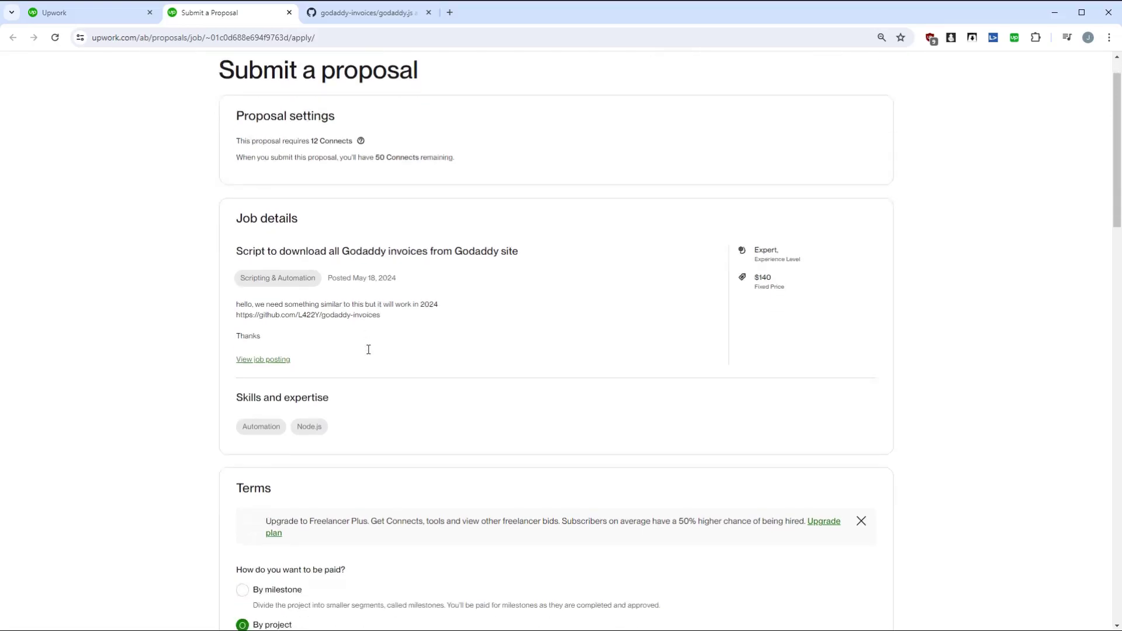
pyautogui.scroll(-13, 370, 354)
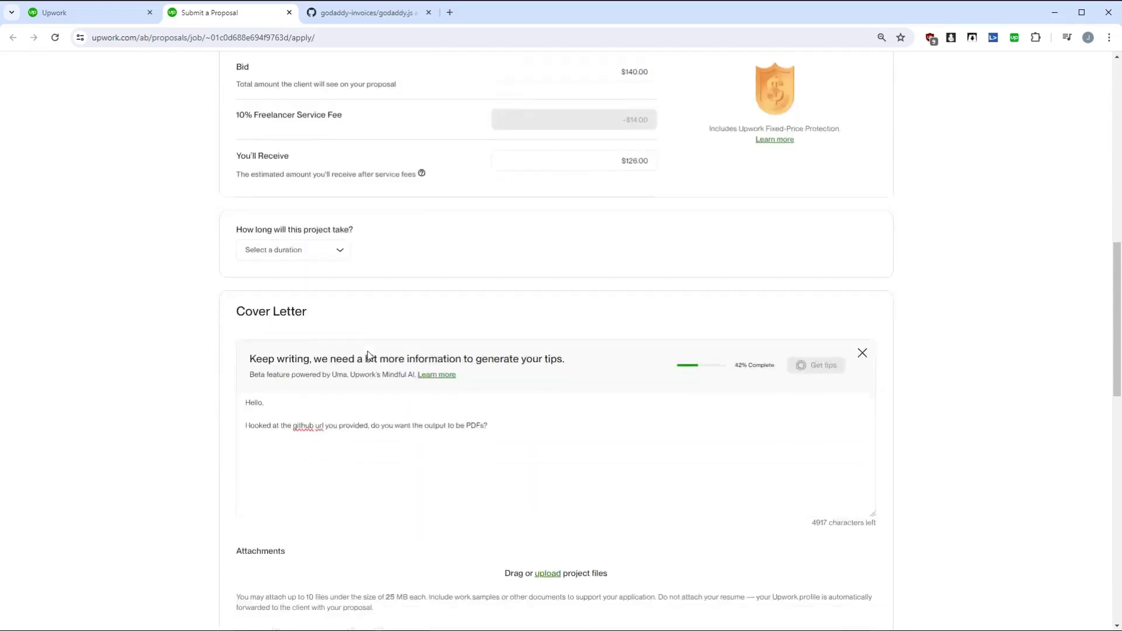
pyautogui.scroll(-3, 565, 327)
pyautogui.click(499, 125)
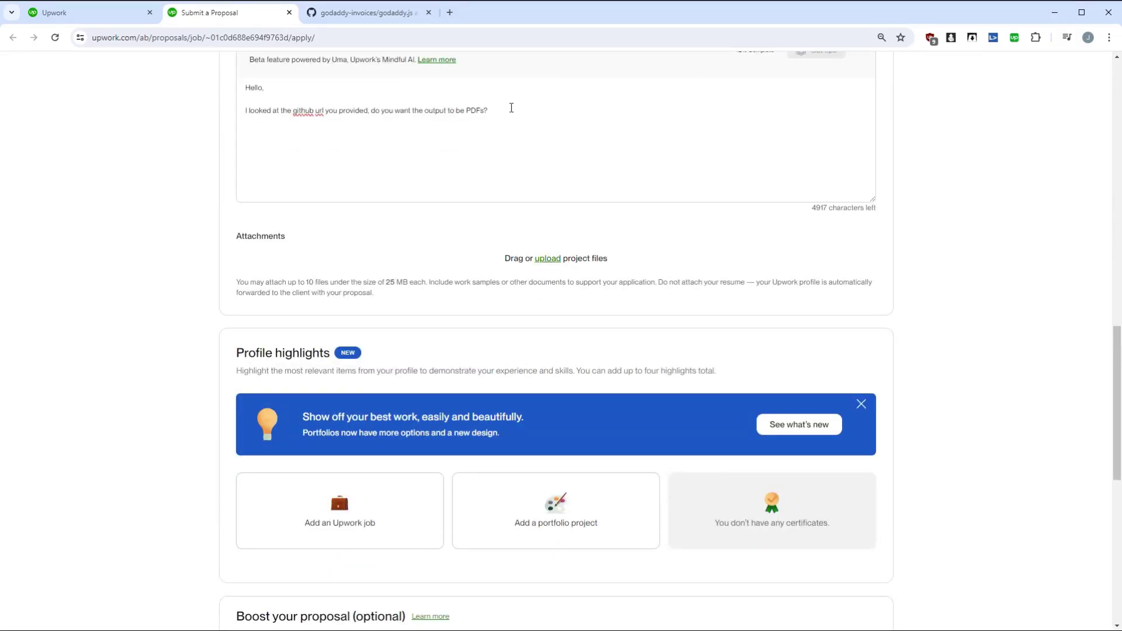
# Try to send the proposal, and set the project duration to Less than 1 month.
pyautogui.scroll(-9, 443, 250)
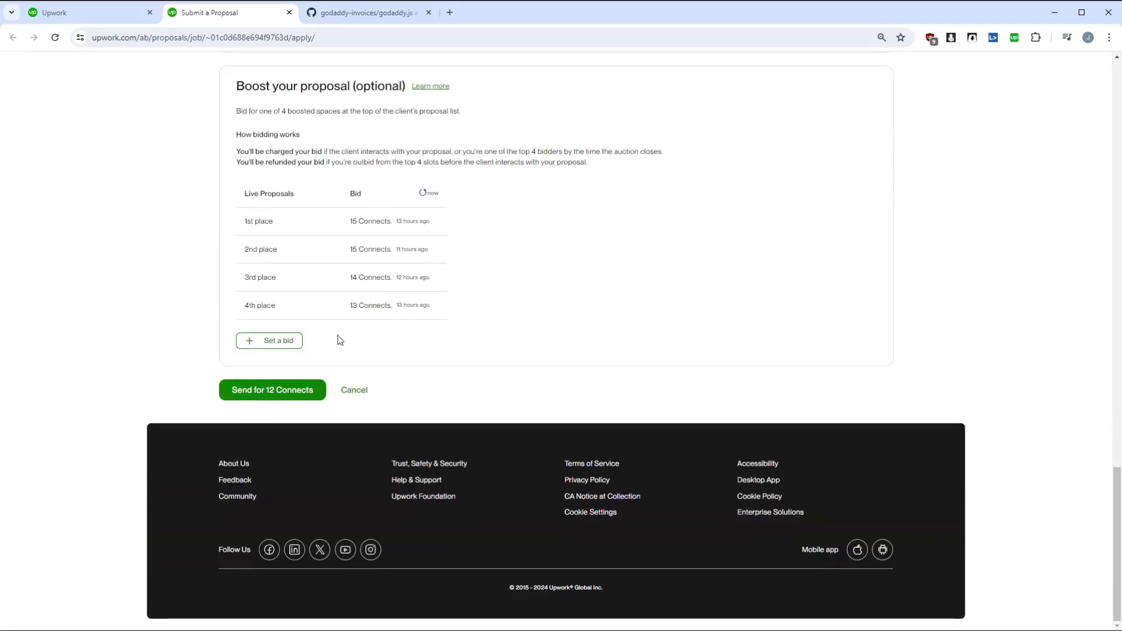
pyautogui.click(288, 392)
pyautogui.scroll(-10, 405, 202)
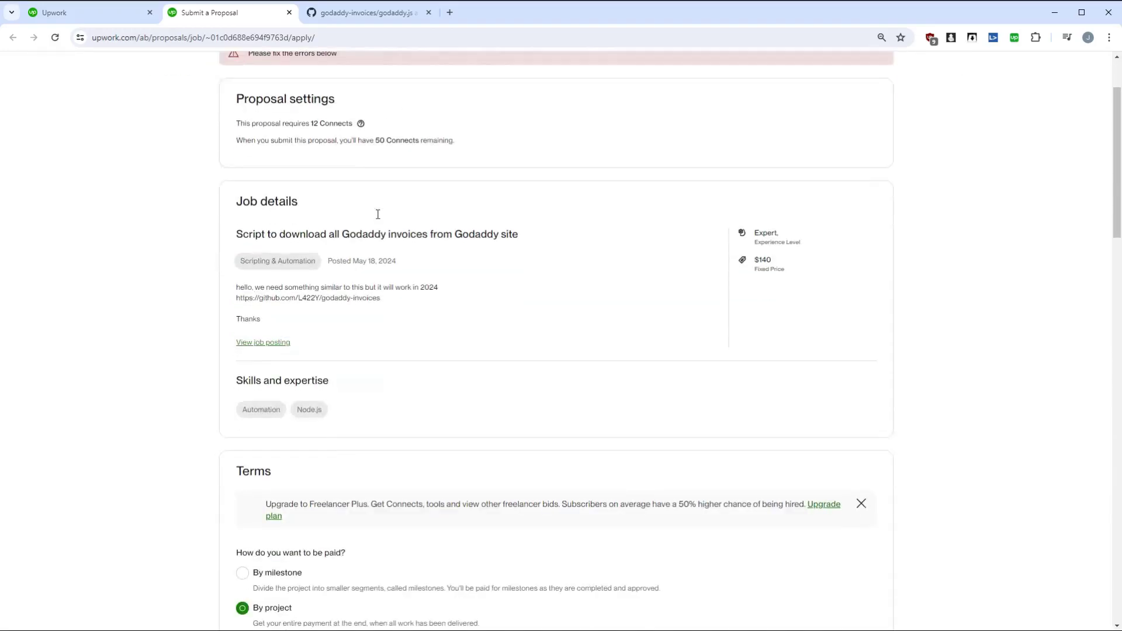
pyautogui.click(302, 321)
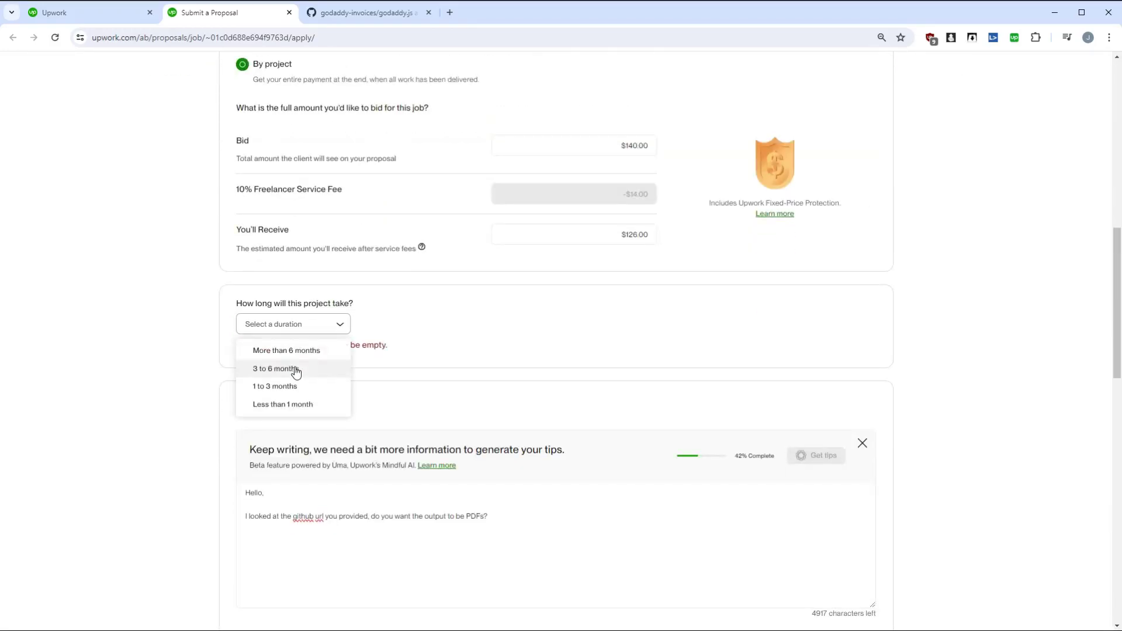
pyautogui.click(298, 404)
# Send the proposal for 12 Connects and accept the fixed-price project terms.
pyautogui.scroll(-5, 426, 388)
pyautogui.scroll(-10, 426, 387)
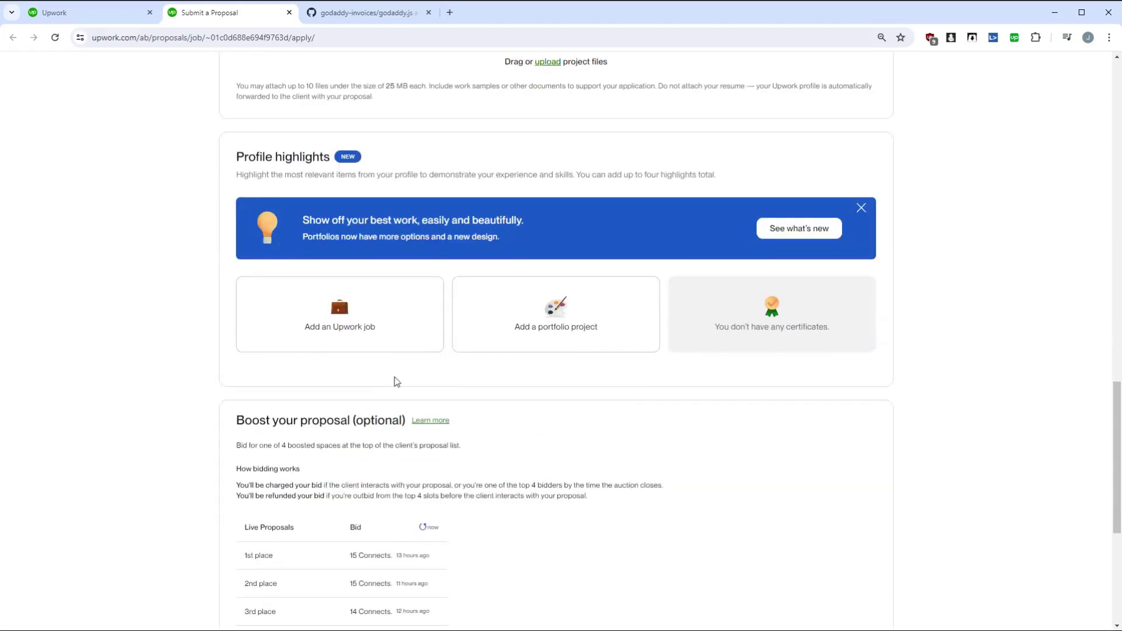
pyautogui.click(281, 397)
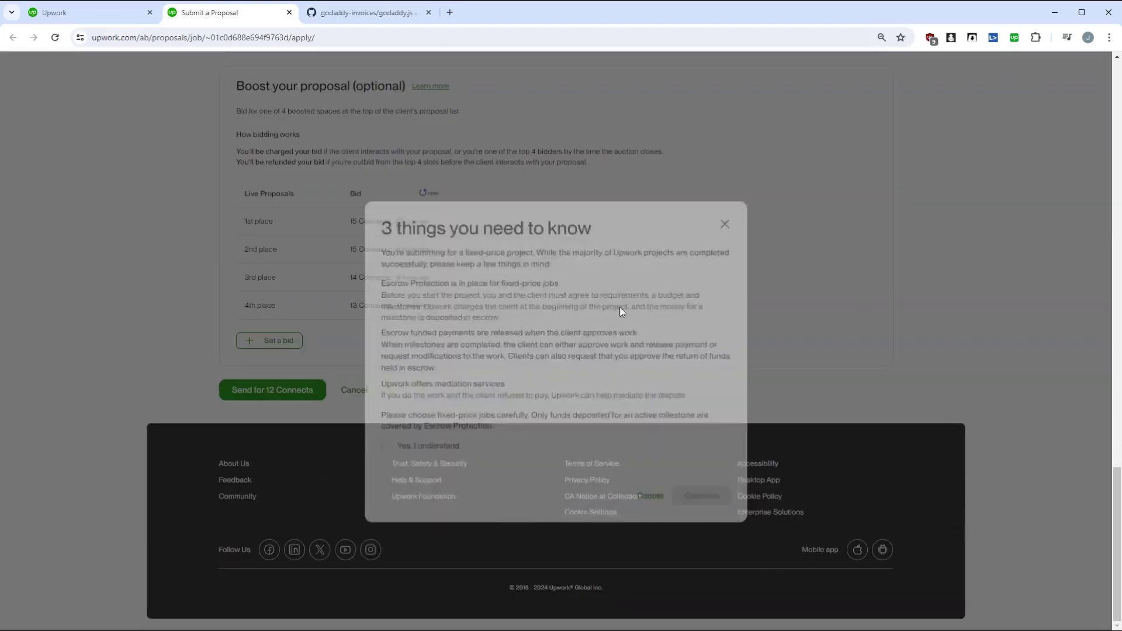
pyautogui.click(433, 434)
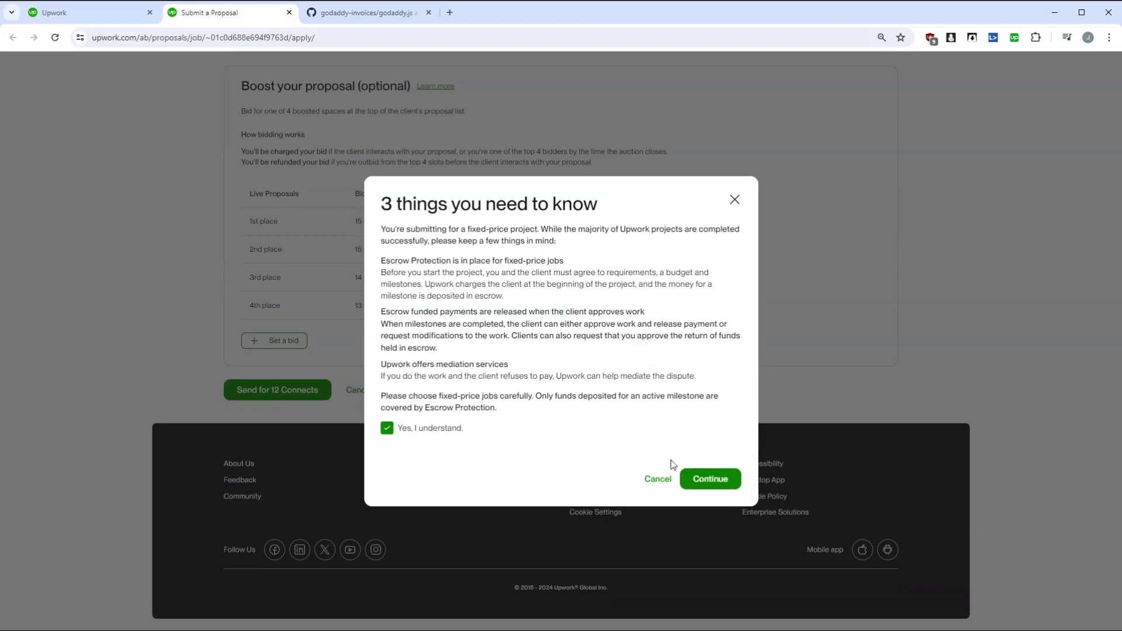
pyautogui.click(733, 478)
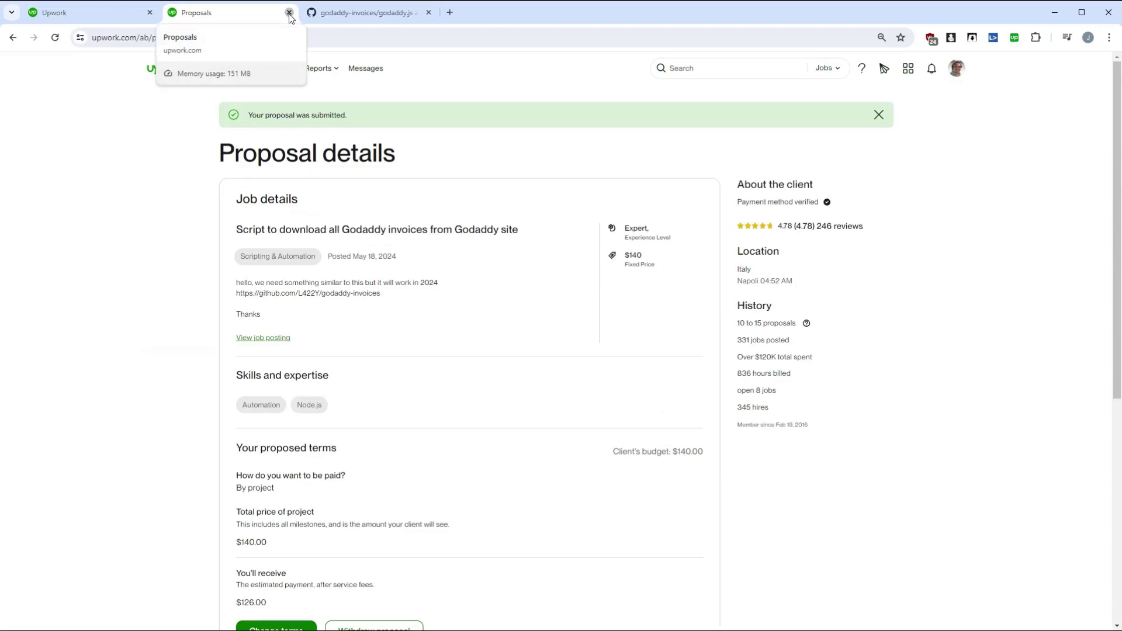
# Close the proposal tab and the Godaddy job details, and load more jobs at the end of the Most Recent list.
pyautogui.click(289, 13)
pyautogui.click(133, 19)
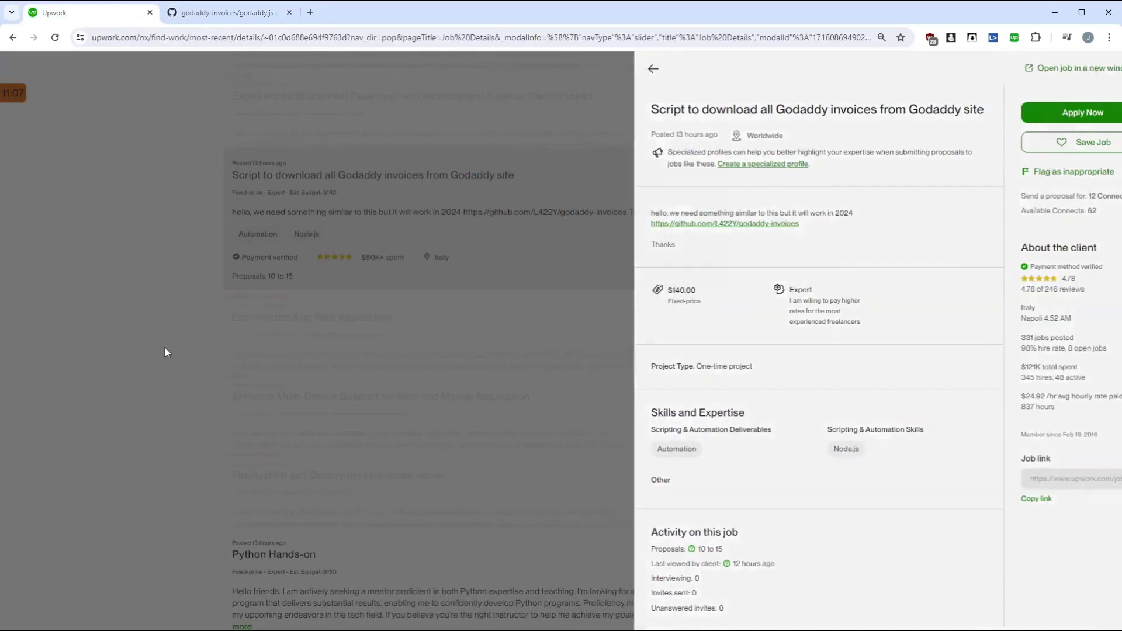
pyautogui.click(165, 349)
pyautogui.scroll(-2, 166, 350)
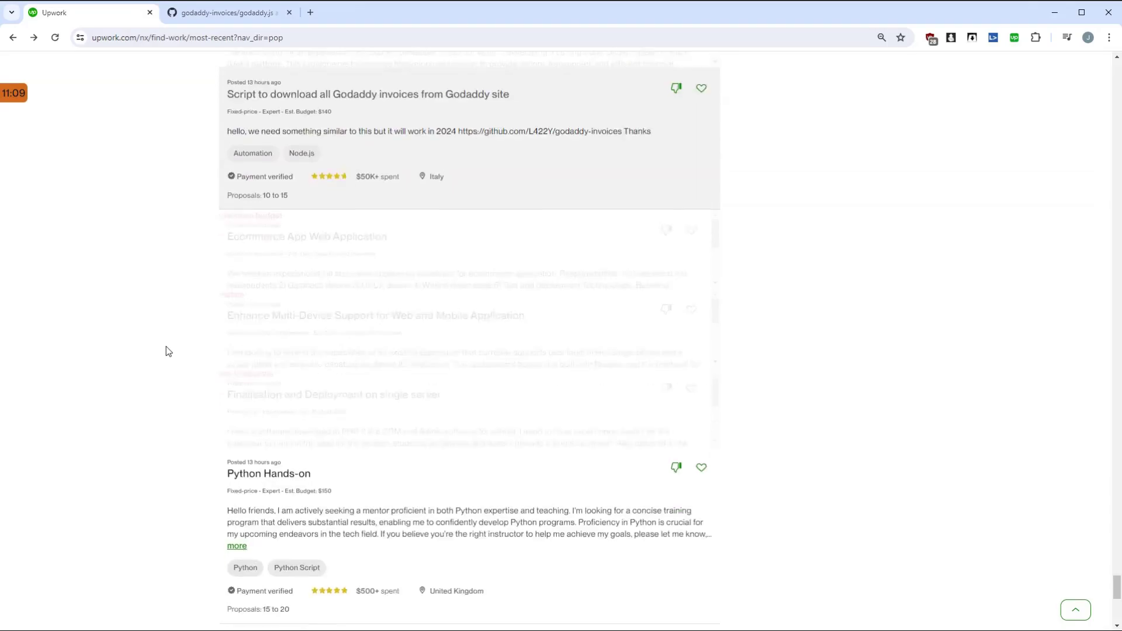
pyautogui.scroll(-3, 167, 350)
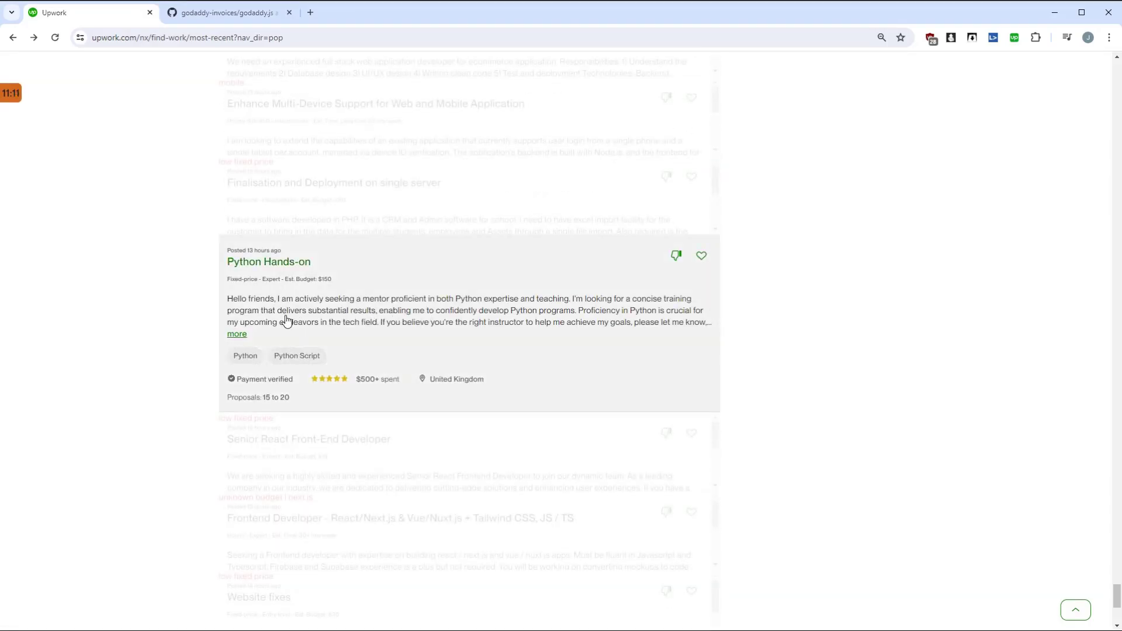
pyautogui.scroll(-5, 200, 380)
pyautogui.click(451, 352)
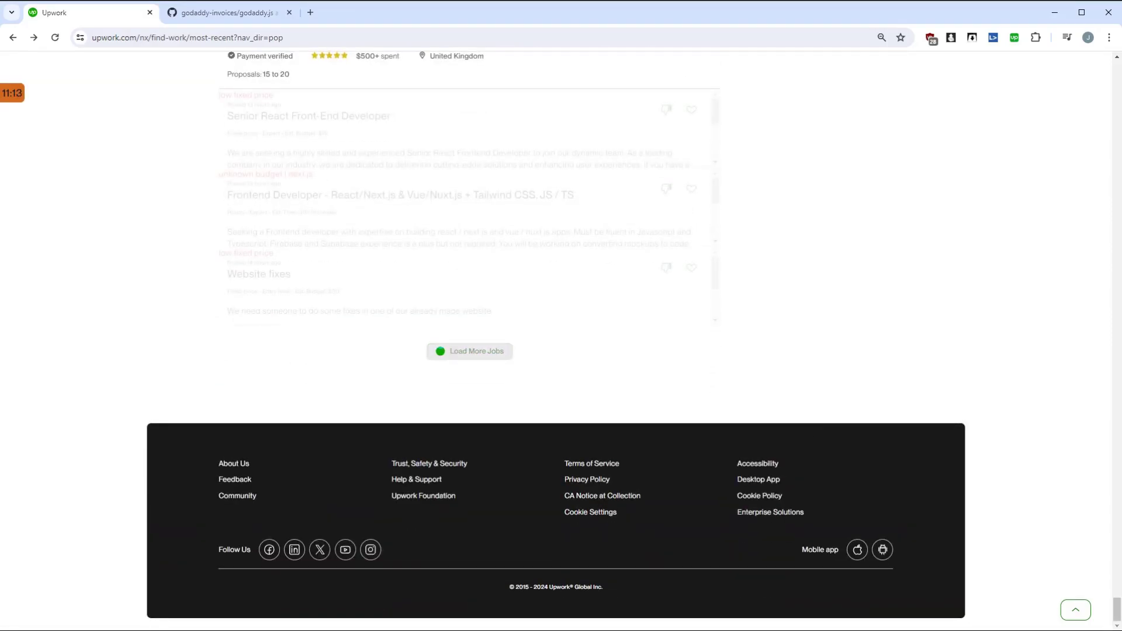
# Write "and that... my friends is what I do lately on my days off... because I am broke af" in Notepad, and return to Upwork.
pyautogui.hotkey('alt', 'Tab')
pyautogui.write('and that... my friends')
pyautogui.press('Return')
pyautogui.write('is what i do o')
pyautogui.press('BackSpace')
pyautogui.press('BackSpace')
pyautogui.write('I d')
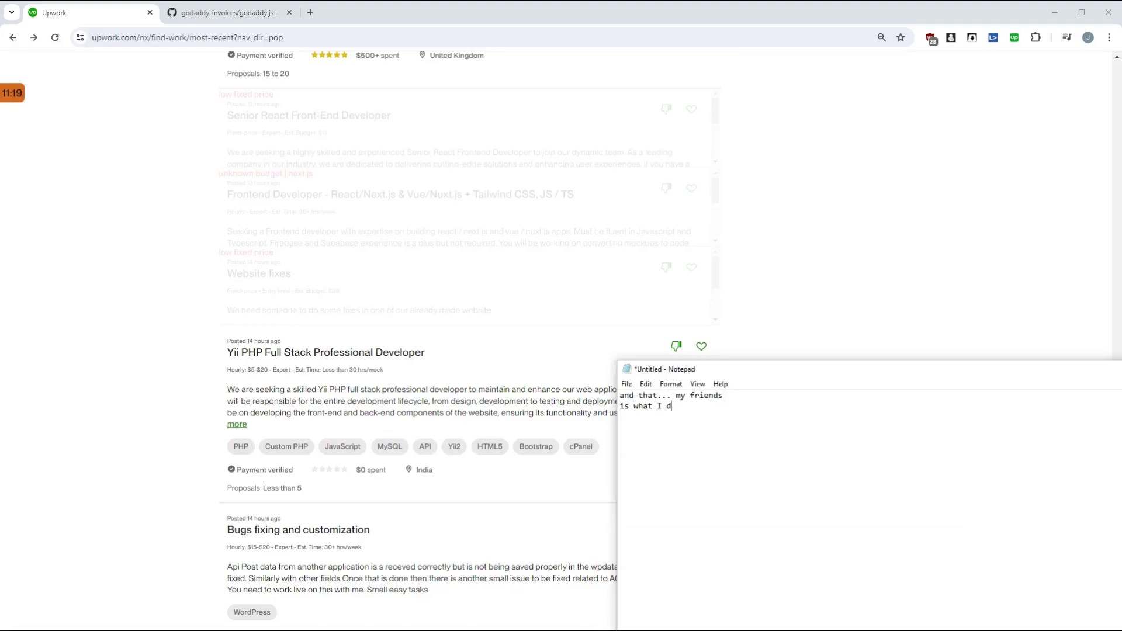
pyautogui.write('o lately on my days off... because I am broke af')
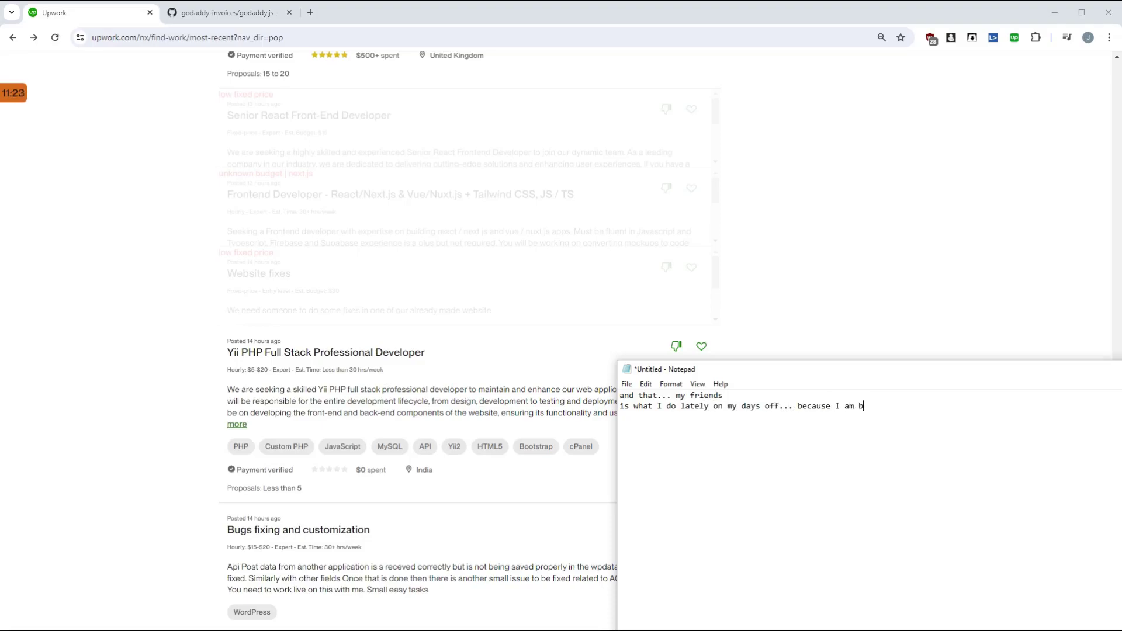
pyautogui.hotkey('ctrl', 'a')
pyautogui.hotkey('alt', 'Tab')
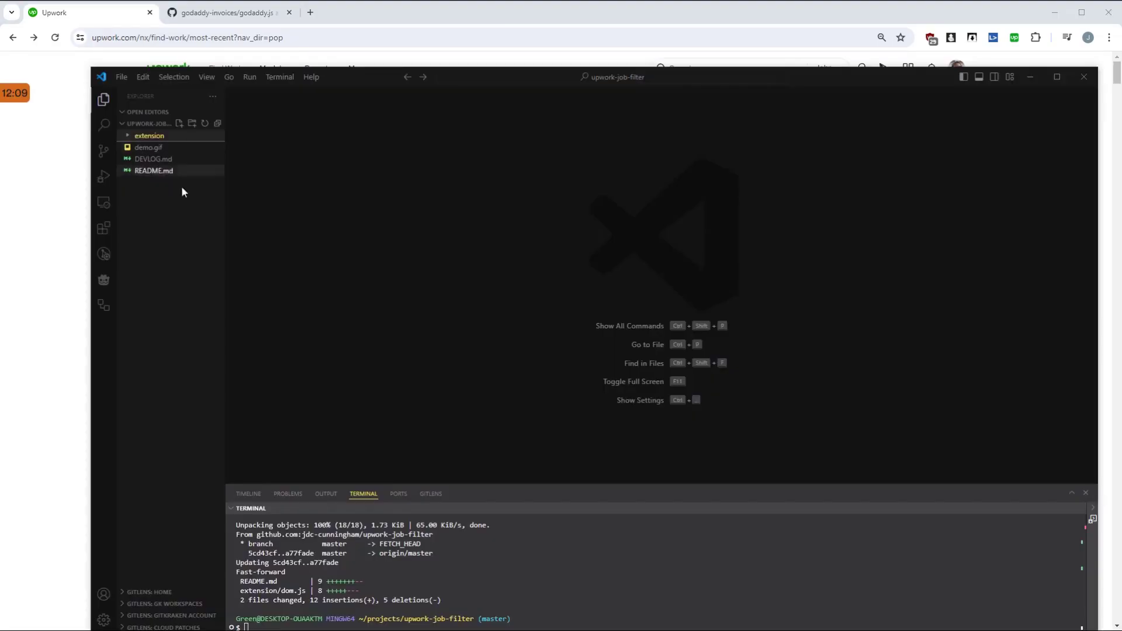
pyautogui.click(34, 296)
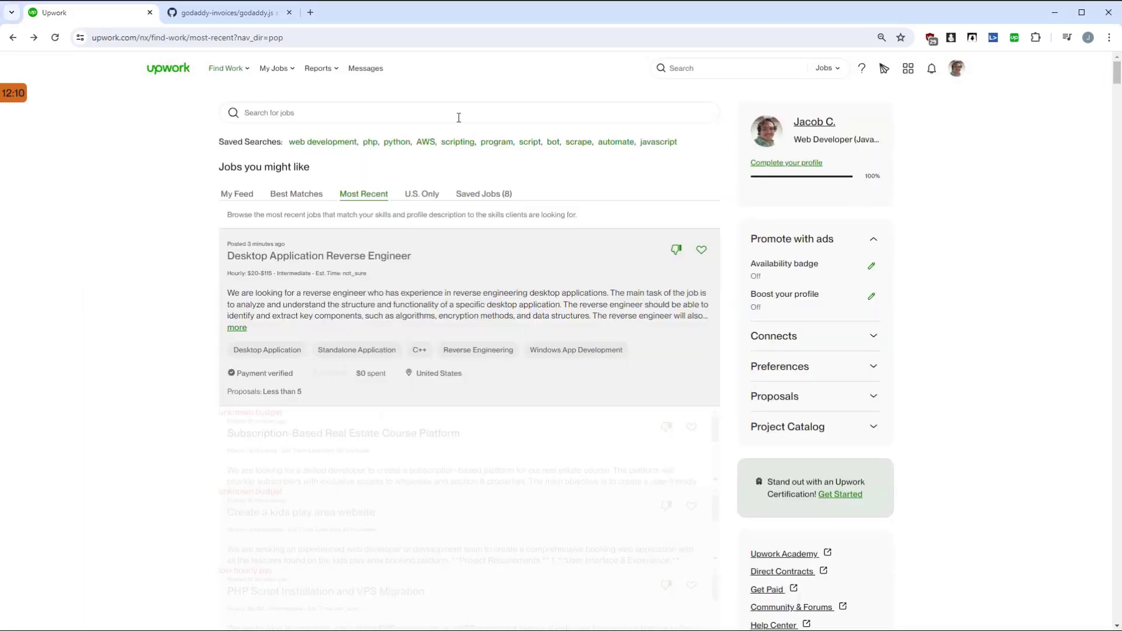
# Switch to the GitHub tab, load github.com, and open the list of repositories on the account's own profile.
pyautogui.click(228, 14)
pyautogui.click(267, 41)
pyautogui.write('github.com')
pyautogui.press('Return')
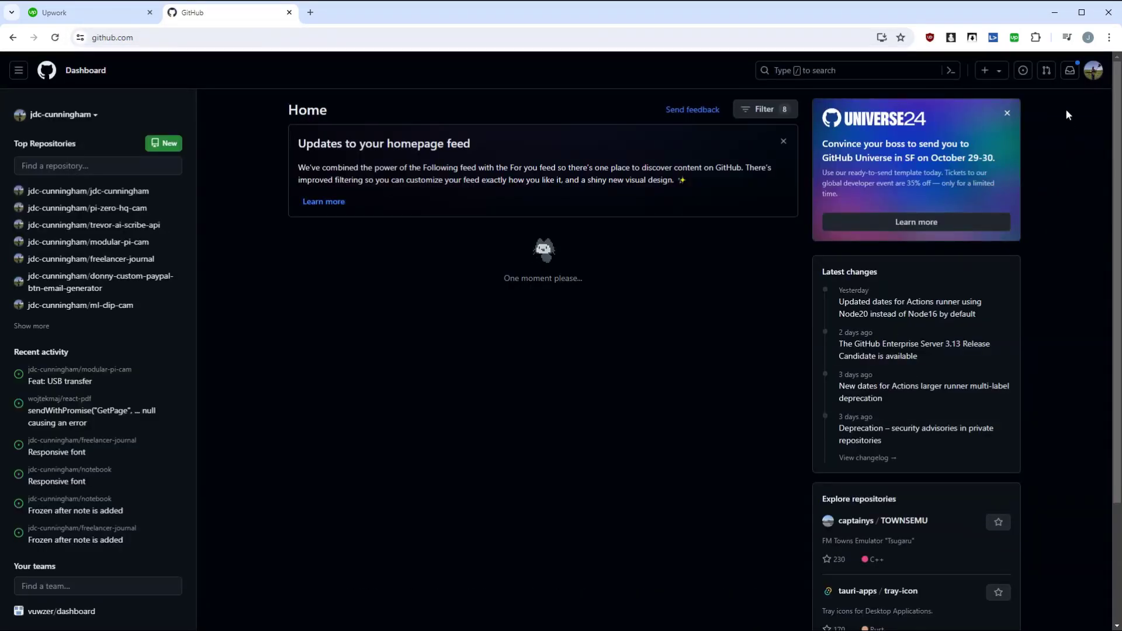
pyautogui.click(1093, 71)
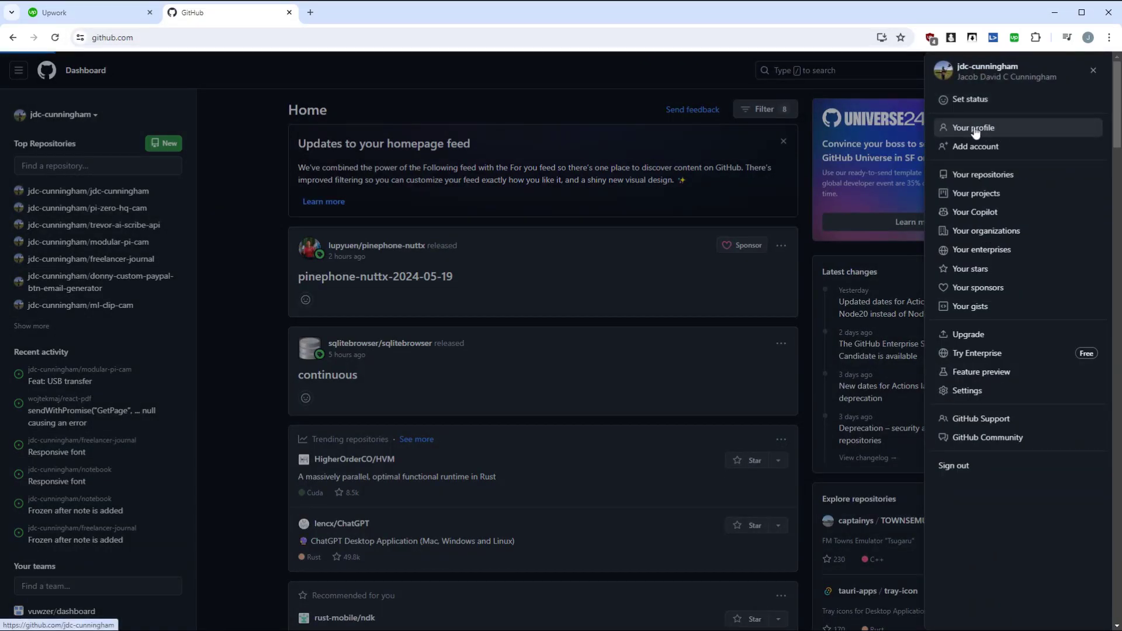
pyautogui.click(973, 128)
pyautogui.click(105, 100)
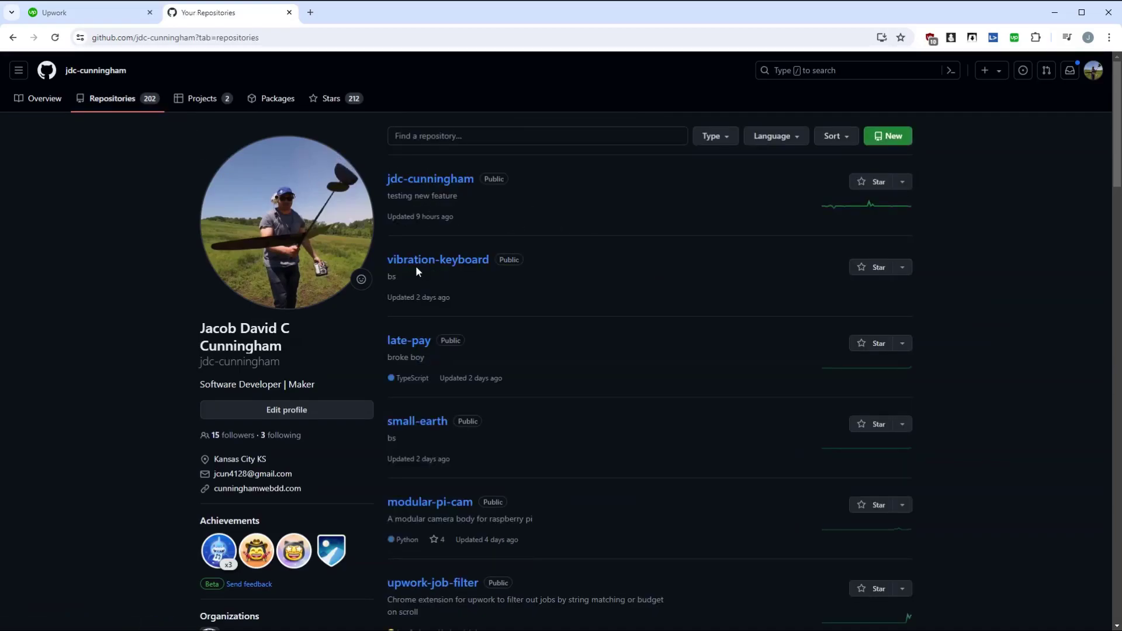
# Open the upwork-job-filter repository from the list and look over its page.
pyautogui.scroll(-2, 416, 425)
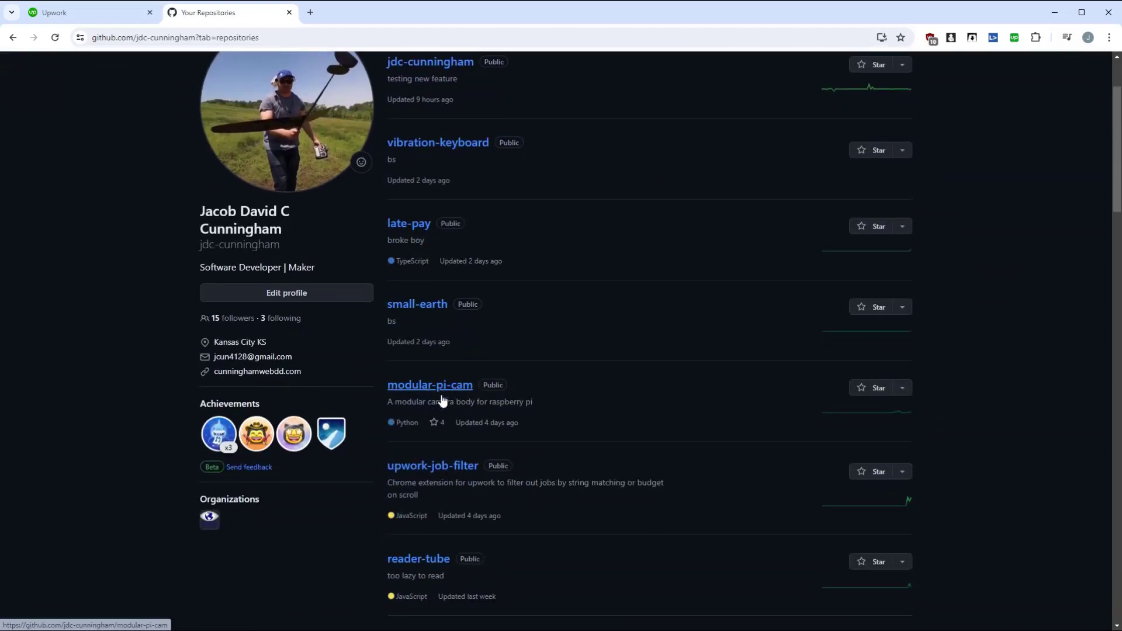
pyautogui.scroll(-3, 443, 401)
pyautogui.click(437, 291)
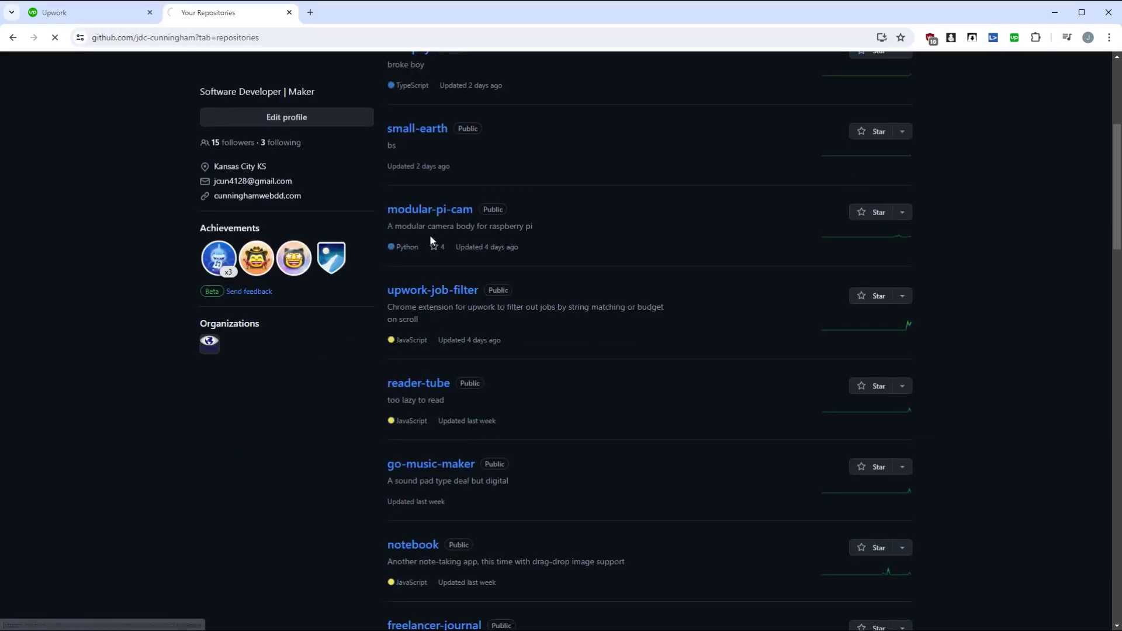
pyautogui.scroll(-4, 173, 265)
pyautogui.scroll(4, 174, 265)
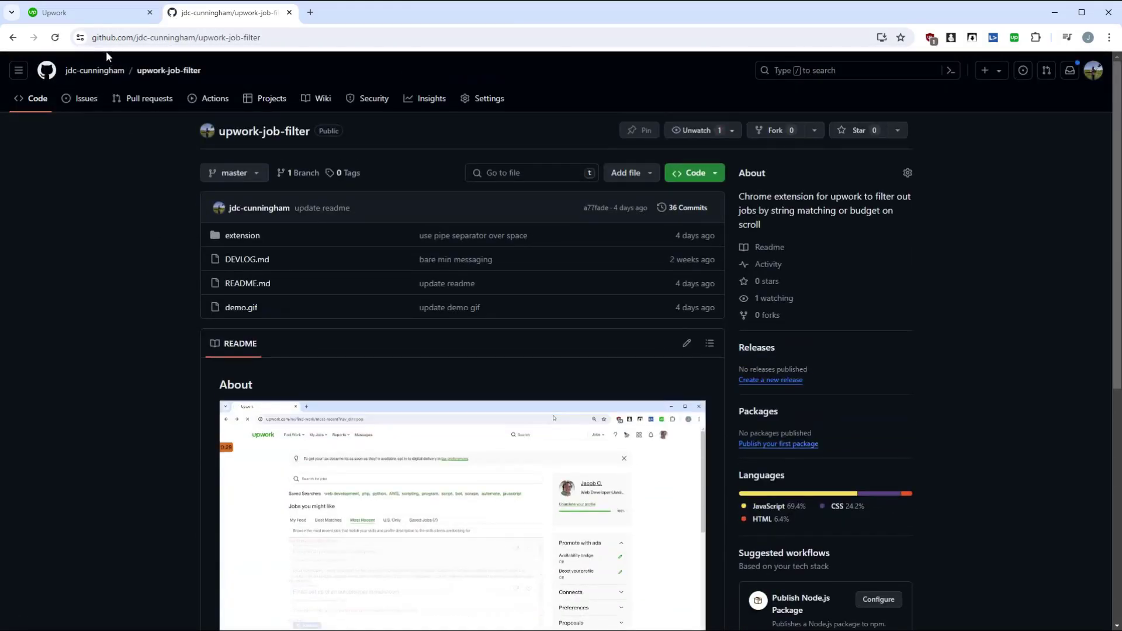
# Return to the Upwork job feed, and open and dismiss the Upwork filter extension's popup.
pyautogui.click(114, 14)
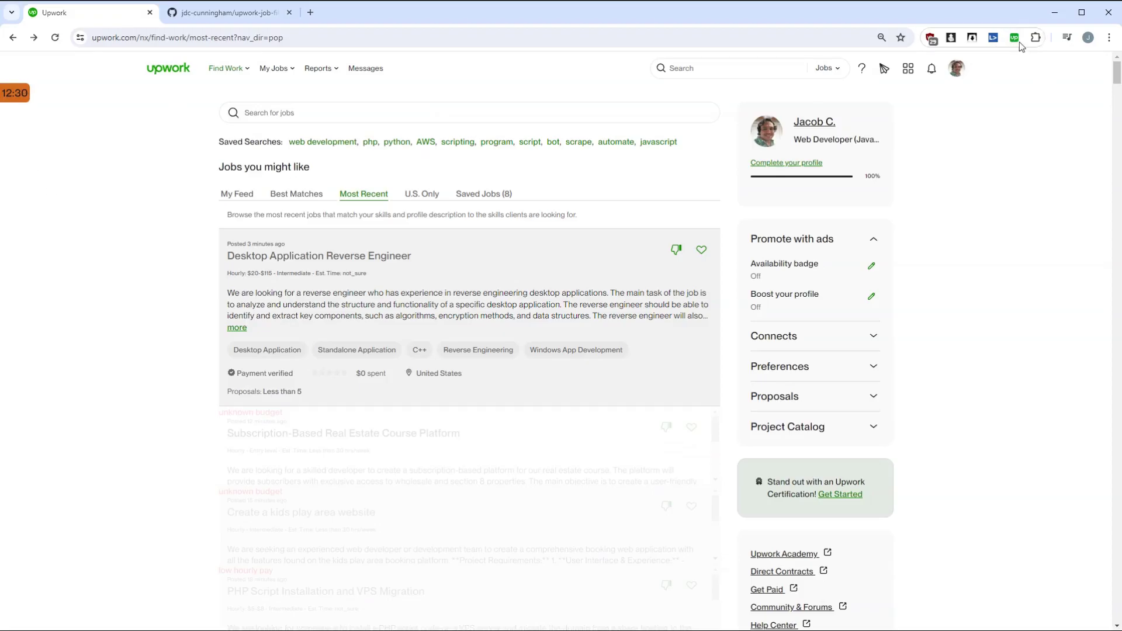
pyautogui.click(1015, 38)
pyautogui.click(1051, 123)
# Examine the faded-out jobs and their filter labels in the Most Recent list, and open the Subscription-Based Real Estate Course Platform job.
pyautogui.scroll(-2, 225, 275)
pyautogui.scroll(2, 225, 275)
pyautogui.scroll(-5, 92, 366)
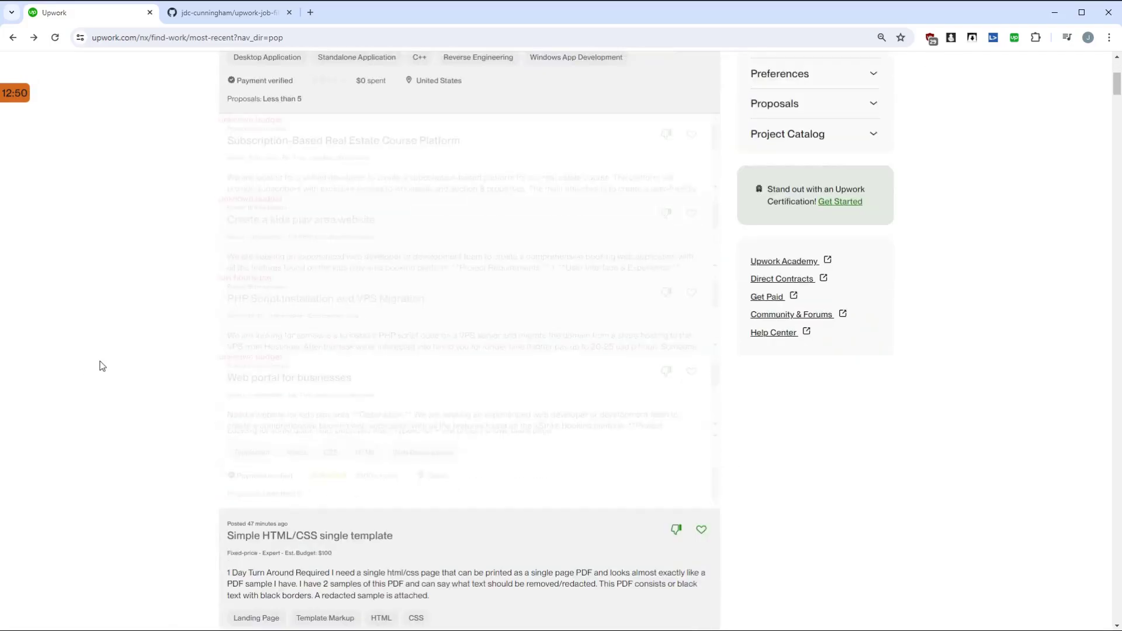
pyautogui.scroll(5, 176, 358)
pyautogui.scroll(-3, 163, 356)
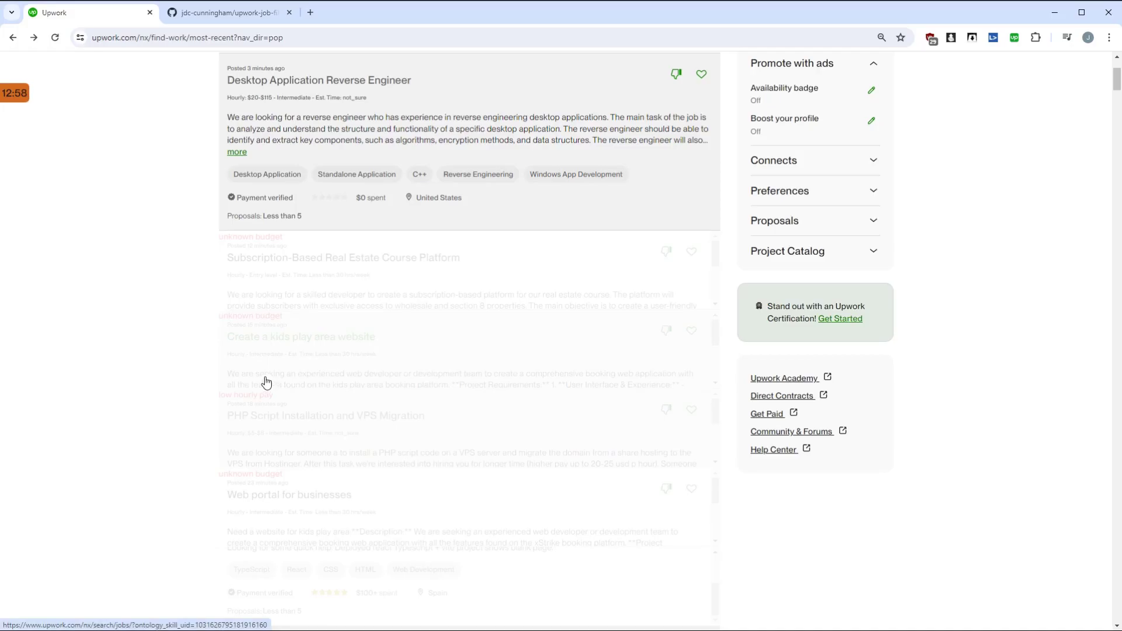
pyautogui.scroll(-2, 165, 322)
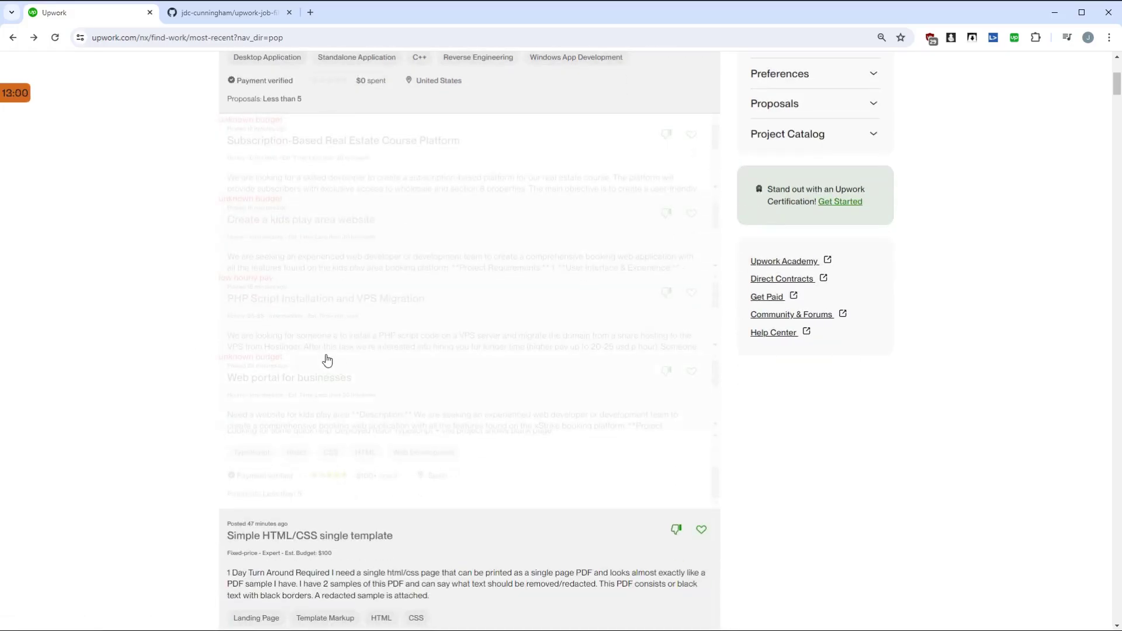
pyautogui.scroll(4, 325, 358)
pyautogui.click(362, 374)
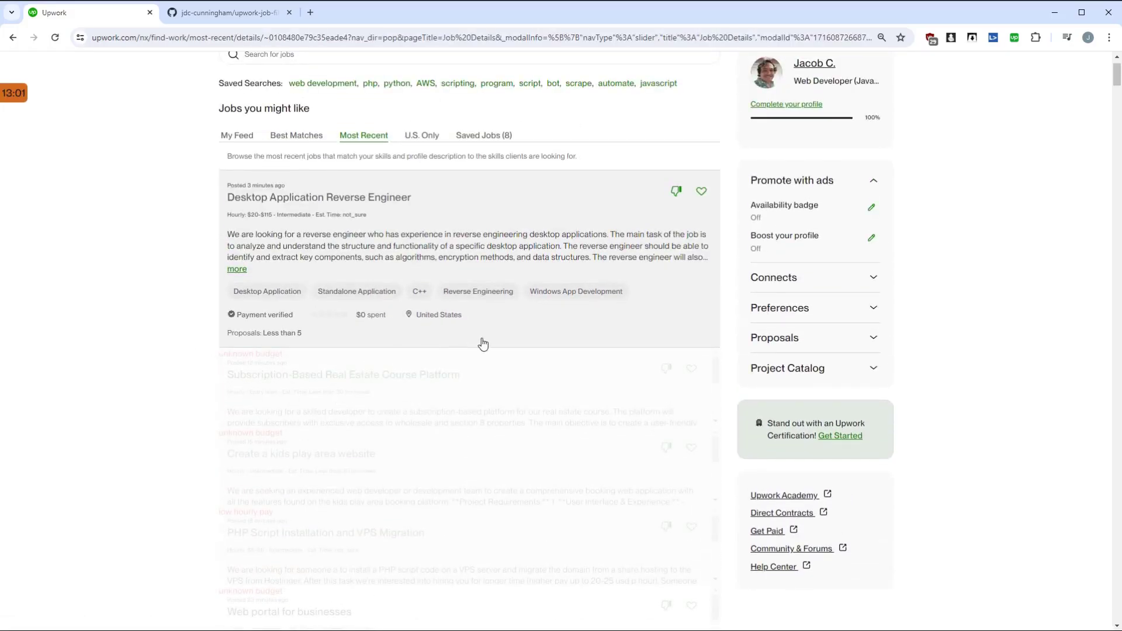